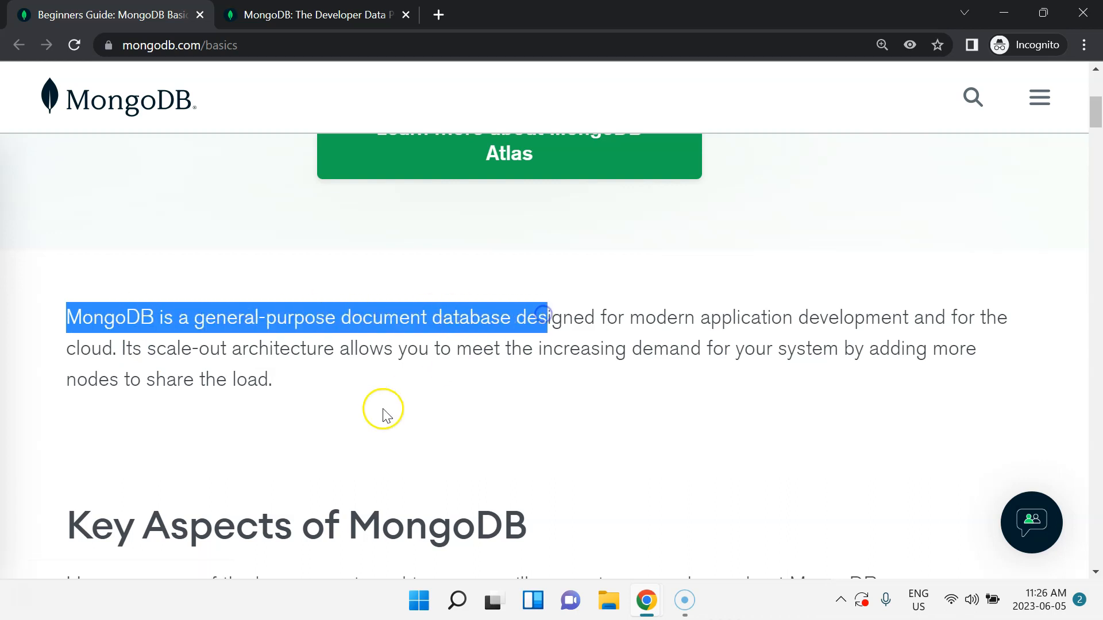
Step: Review the list of key concepts under Key Aspects of MongoDB on the MongoDB basics page
{"action": "left_click", "coordinate": [325, 435]}
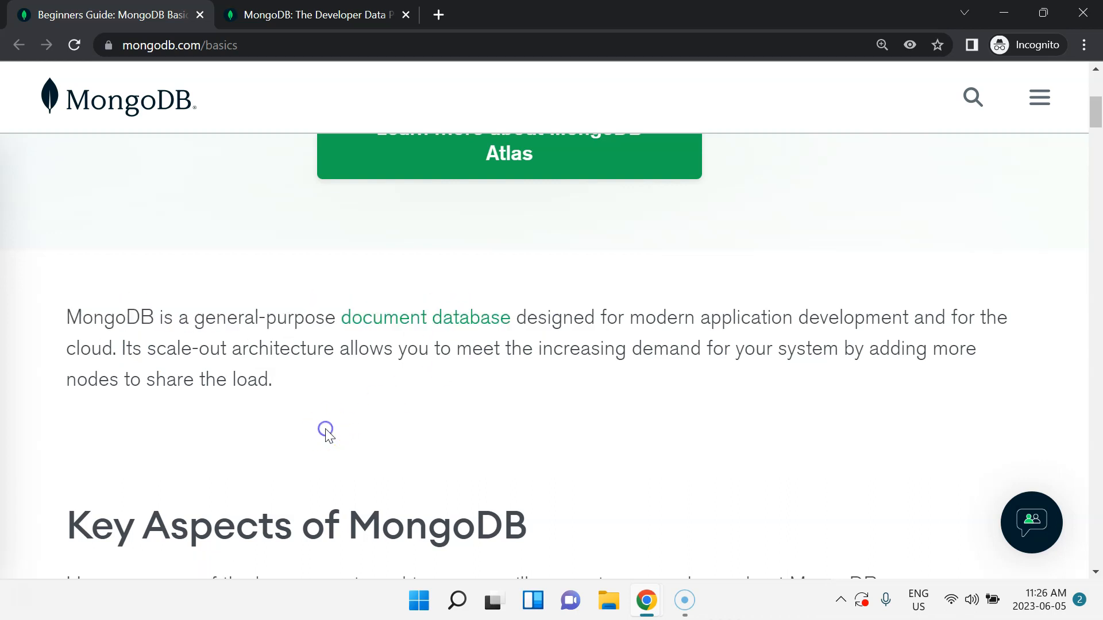
{"action": "scroll", "coordinate": [260, 414], "scroll_direction": "down", "scroll_amount": 5}
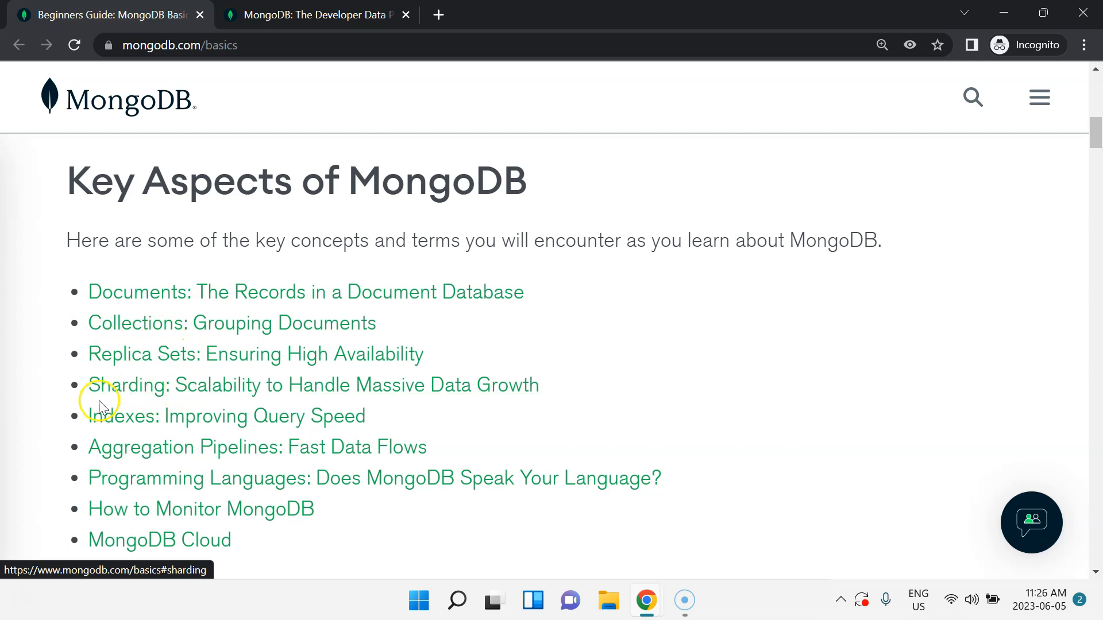
{"action": "scroll", "coordinate": [165, 460], "scroll_direction": "down", "scroll_amount": 8}
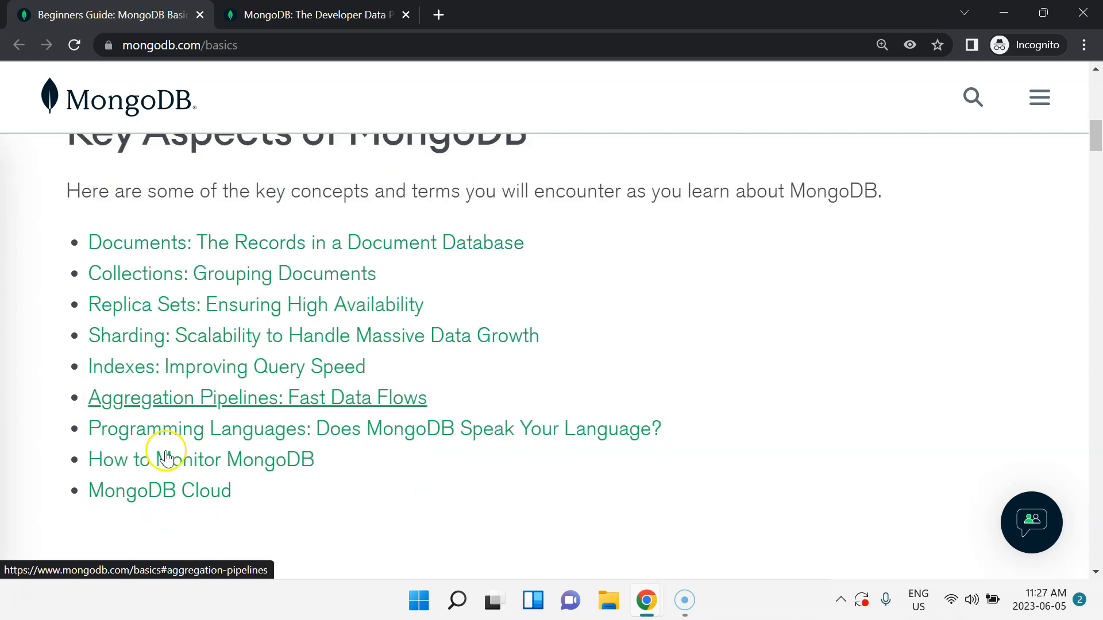
Step: Read the Documents section, highlighting the passages on JSON storage, the document data model and fields varying between documents
{"action": "left_click_drag", "start_coordinate": [67, 206], "coordinate": [227, 208]}
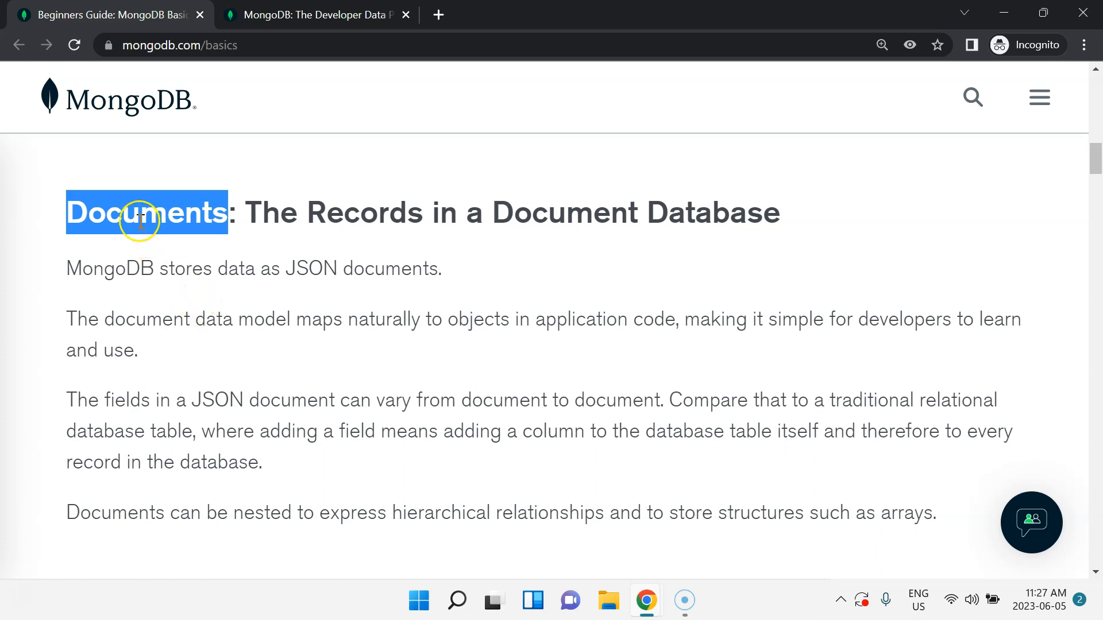
{"action": "left_click_drag", "start_coordinate": [68, 268], "coordinate": [446, 271]}
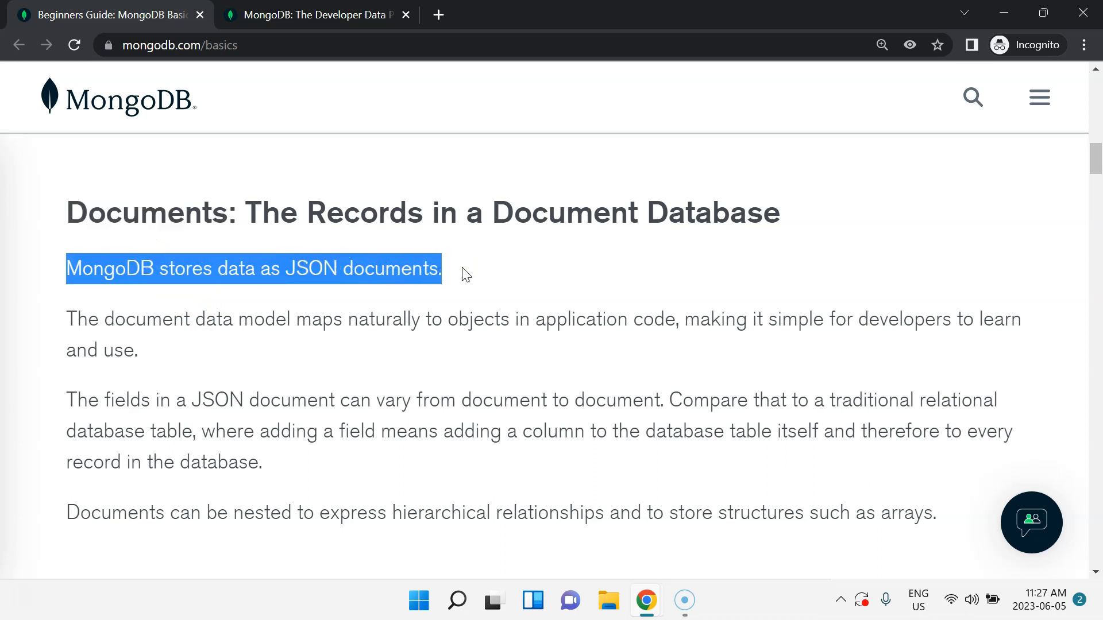
{"action": "left_click_drag", "start_coordinate": [73, 320], "coordinate": [633, 317]}
{"action": "left_click", "coordinate": [577, 322]}
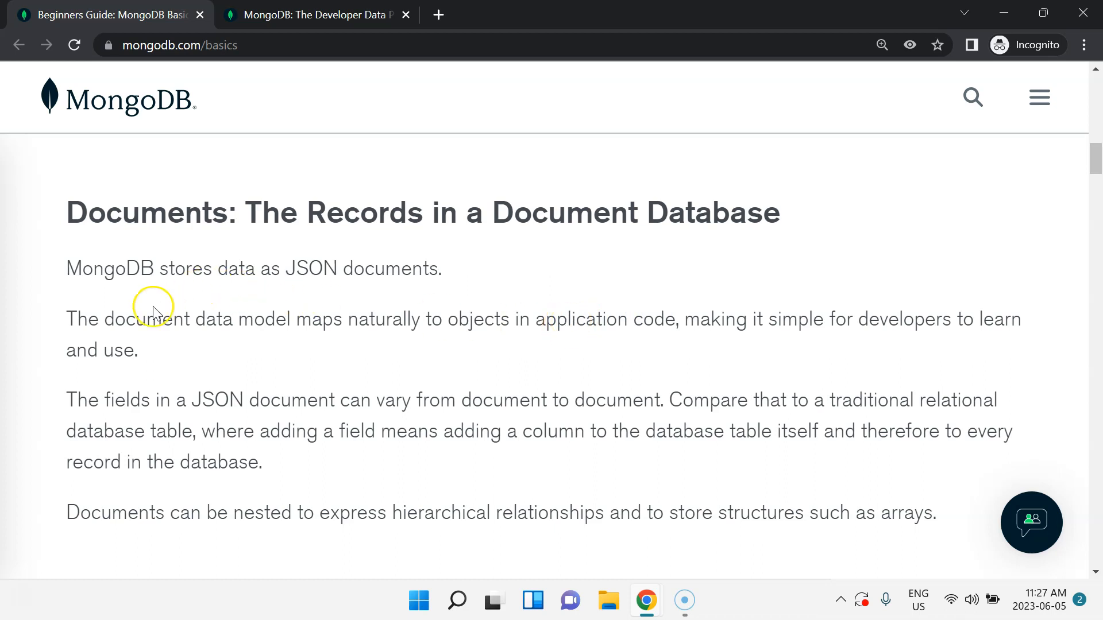
{"action": "left_click_drag", "start_coordinate": [104, 323], "coordinate": [165, 320]}
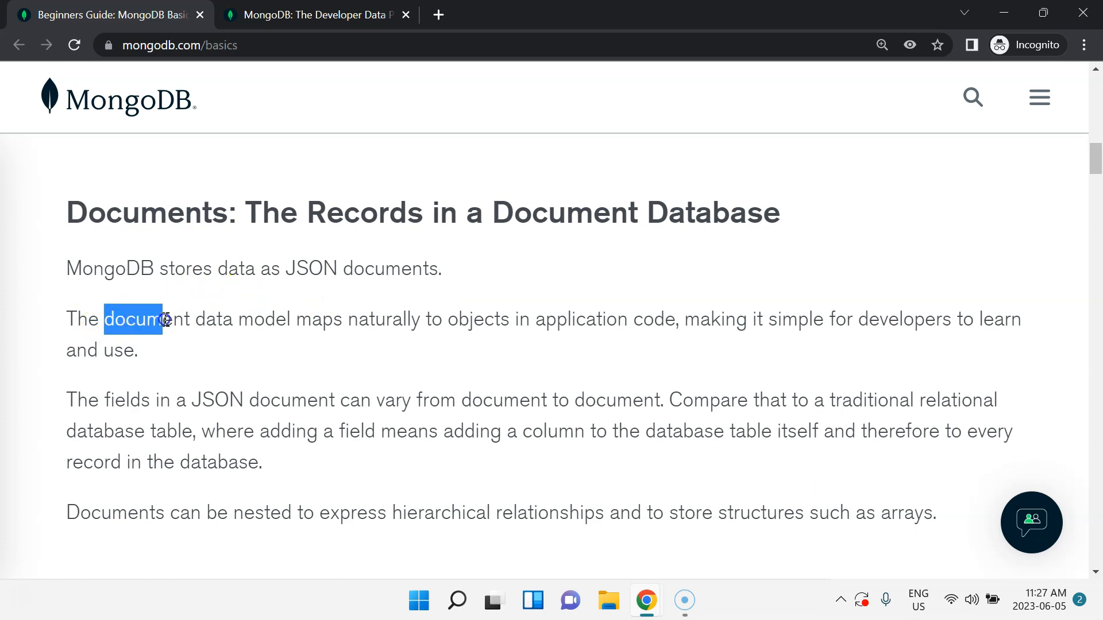
{"action": "left_click_drag", "start_coordinate": [232, 319], "coordinate": [545, 319]}
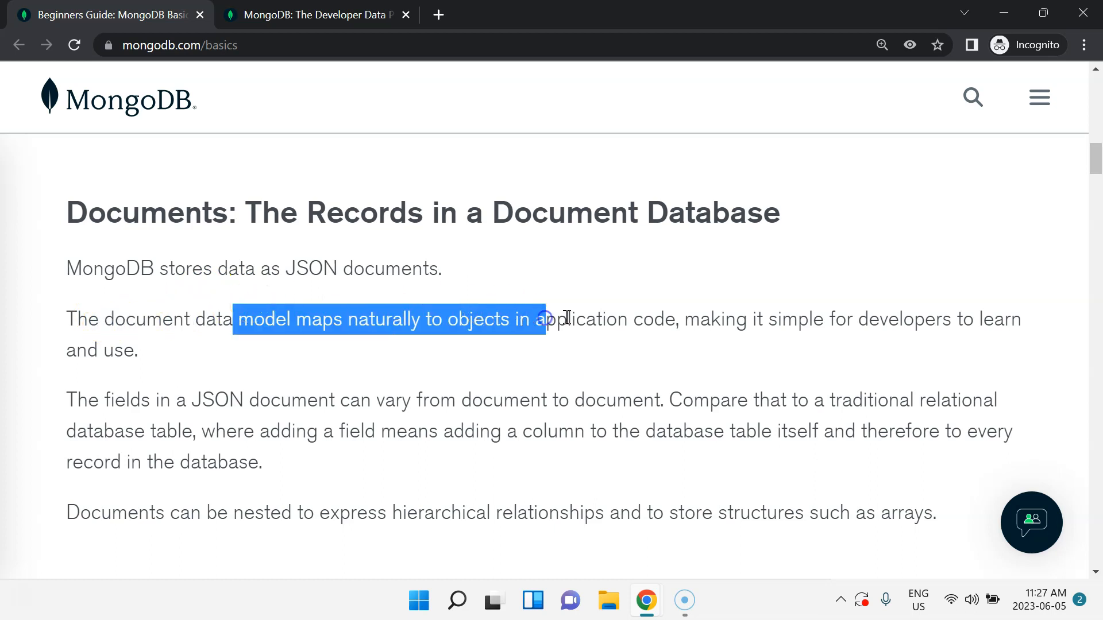
{"action": "scroll", "coordinate": [567, 318], "scroll_direction": "down", "scroll_amount": 1}
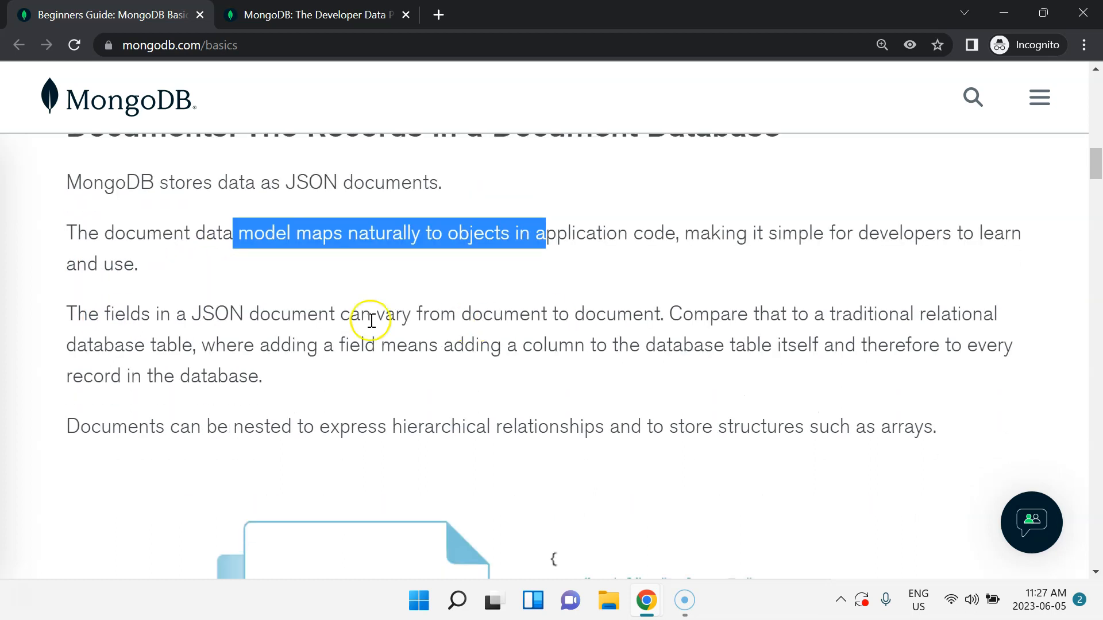
{"action": "left_click_drag", "start_coordinate": [75, 315], "coordinate": [495, 316]}
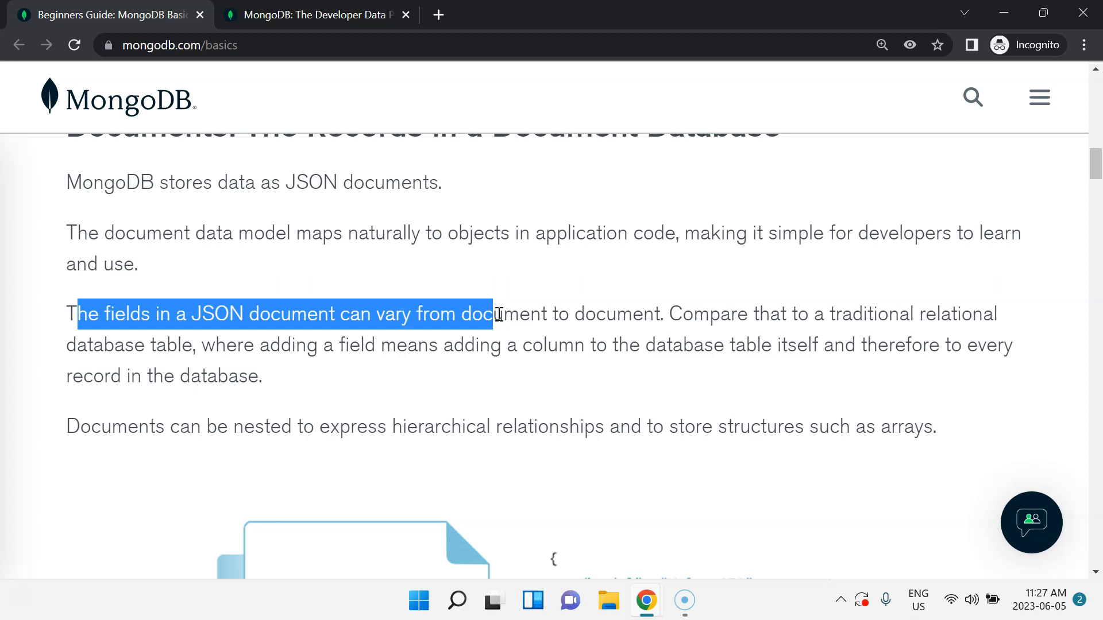
{"action": "left_click_drag", "start_coordinate": [499, 315], "coordinate": [500, 310]}
Step: Read the Collections section, highlighting its heading word and the sentence defining a collection
{"action": "scroll", "coordinate": [499, 314], "scroll_direction": "down", "scroll_amount": 4}
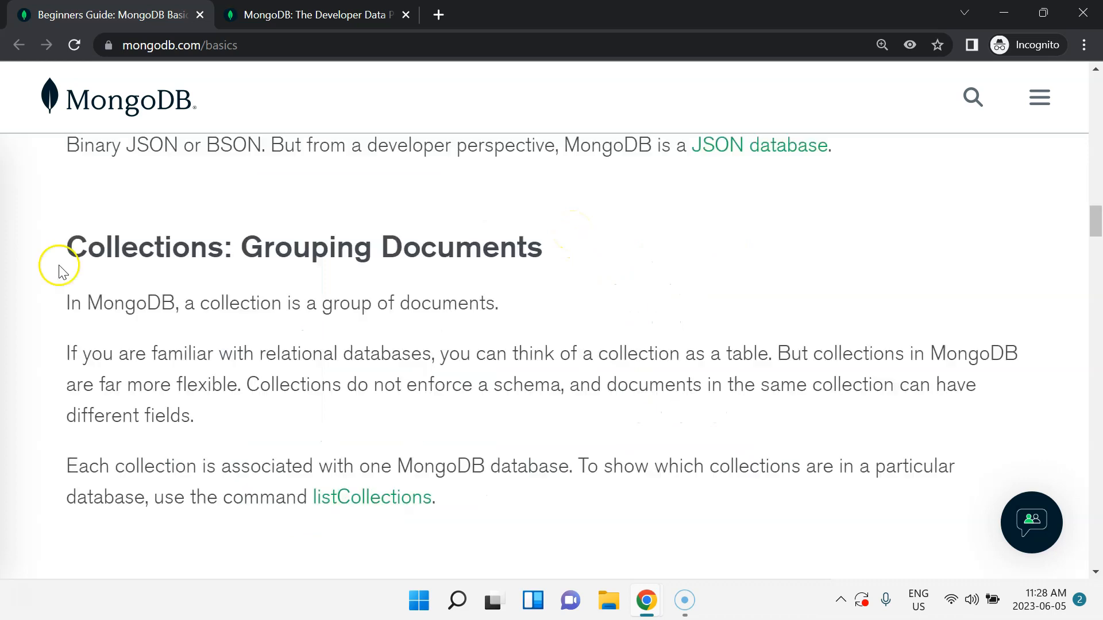
{"action": "left_click_drag", "start_coordinate": [63, 247], "coordinate": [208, 248]}
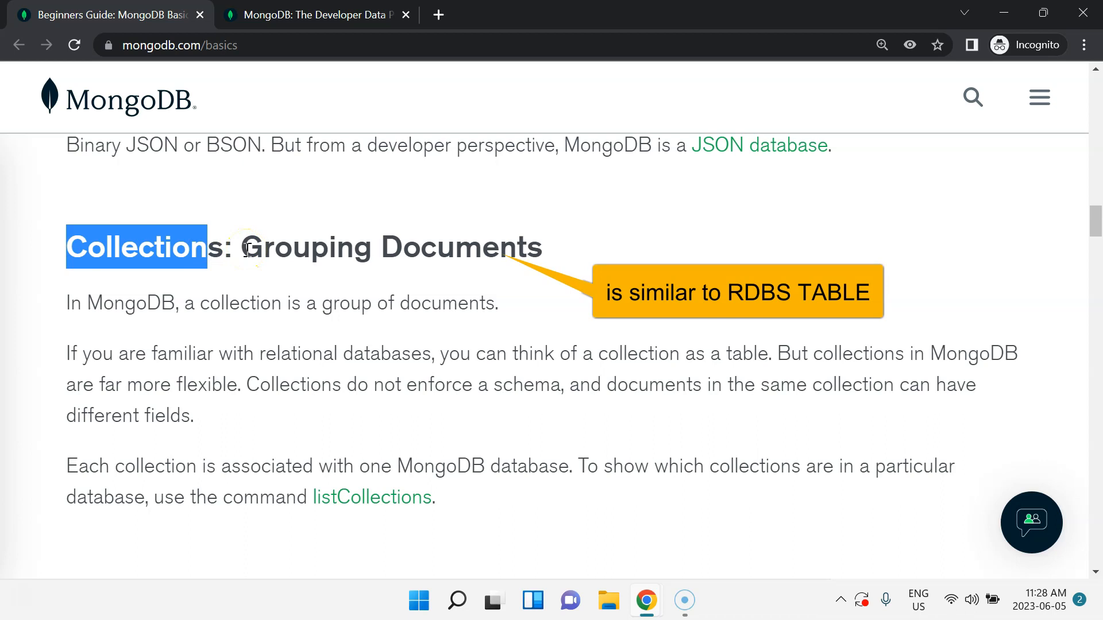
{"action": "double_click", "coordinate": [92, 248]}
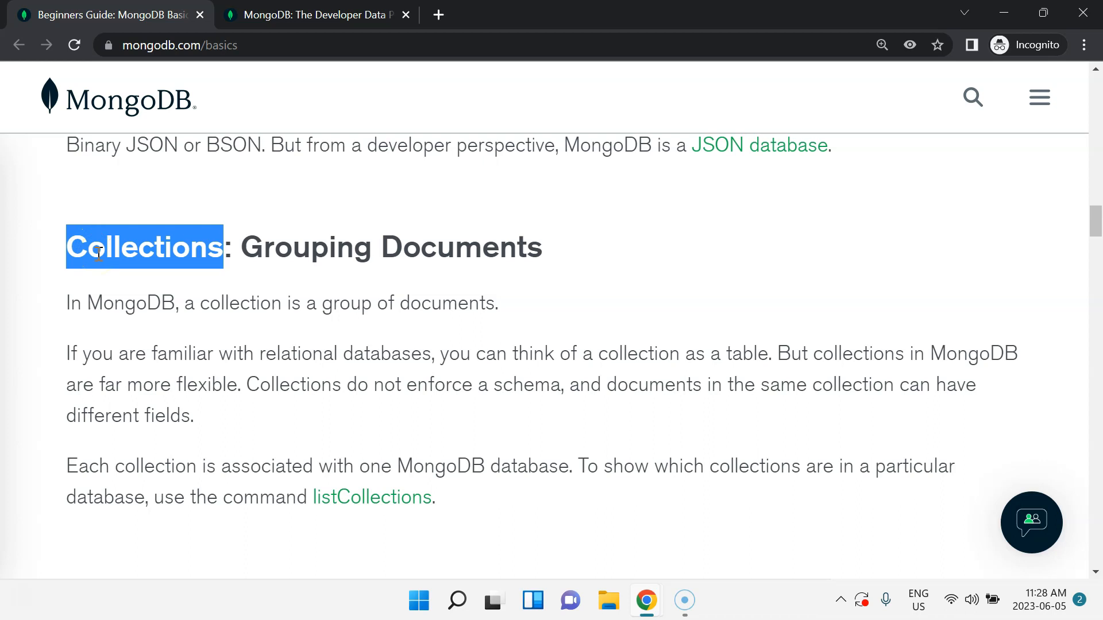
{"action": "left_click_drag", "start_coordinate": [66, 303], "coordinate": [500, 301]}
{"action": "left_click", "coordinate": [529, 305]}
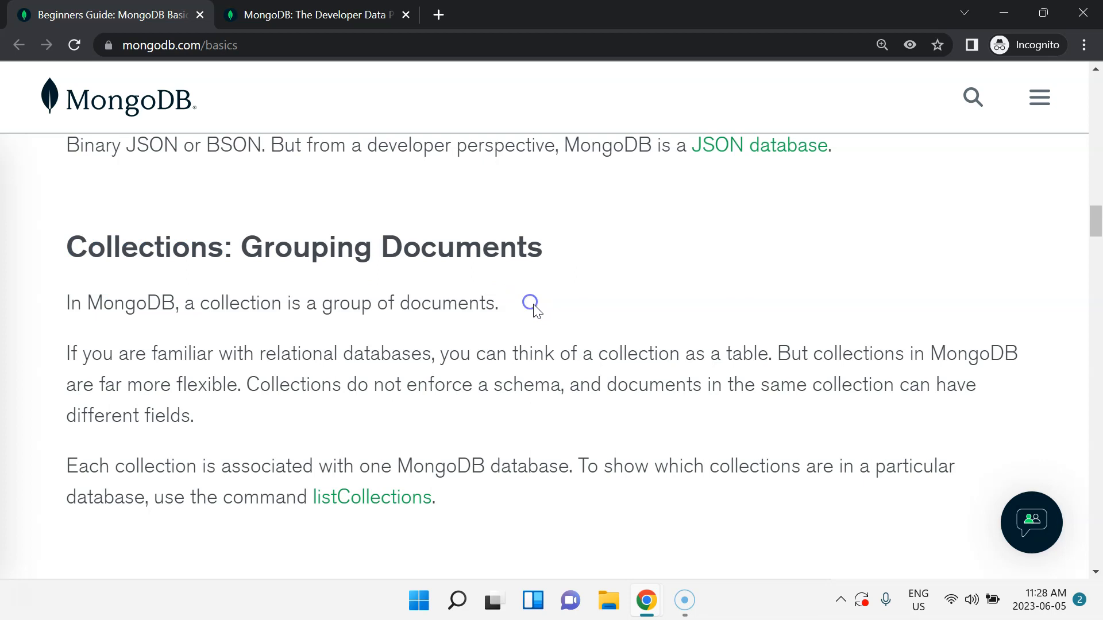
Step: Read the Replica Sets section, highlighting the passage about automatically created data copies and the high availability heading
{"action": "scroll", "coordinate": [526, 306], "scroll_direction": "down", "scroll_amount": 6}
{"action": "left_click_drag", "start_coordinate": [70, 253], "coordinate": [243, 251]}
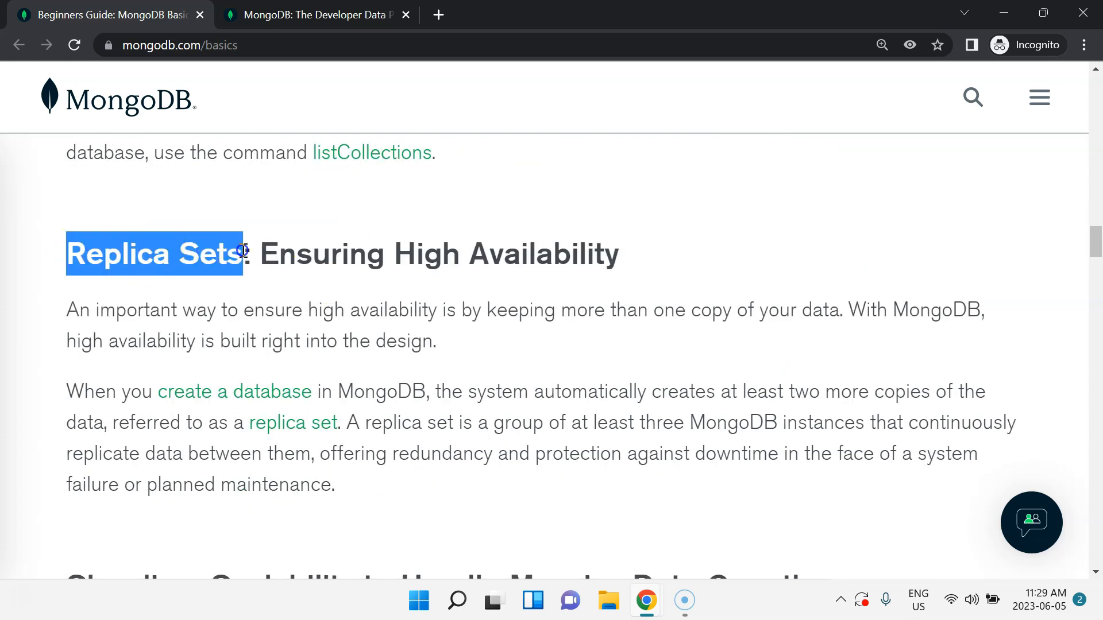
{"action": "left_click", "coordinate": [91, 254]}
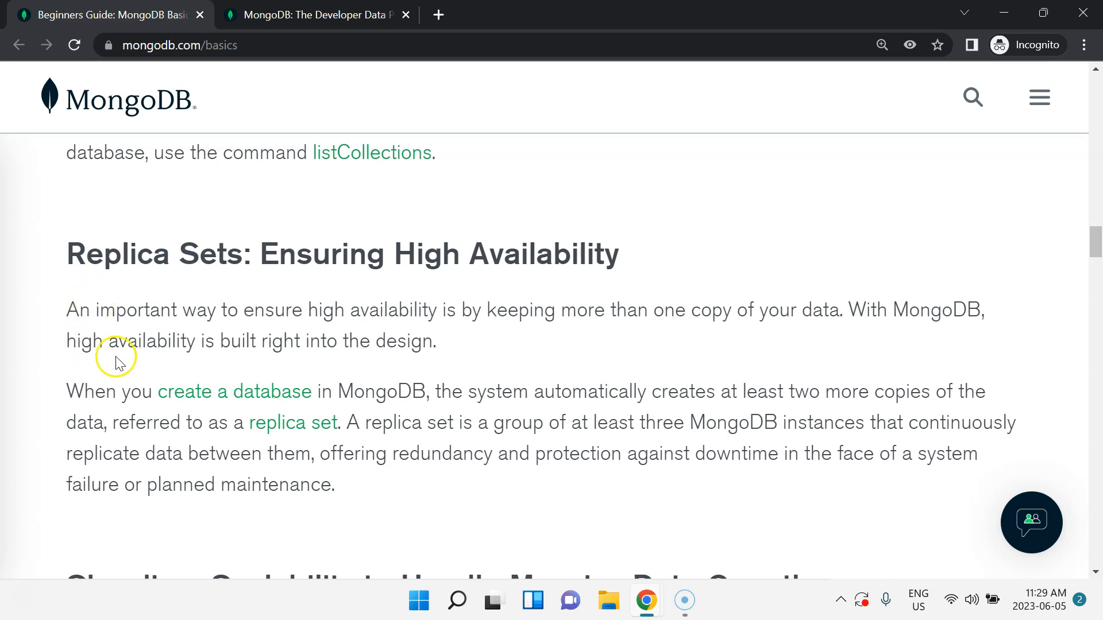
{"action": "left_click_drag", "start_coordinate": [634, 391], "coordinate": [975, 391]}
{"action": "left_click_drag", "start_coordinate": [68, 422], "coordinate": [333, 415]}
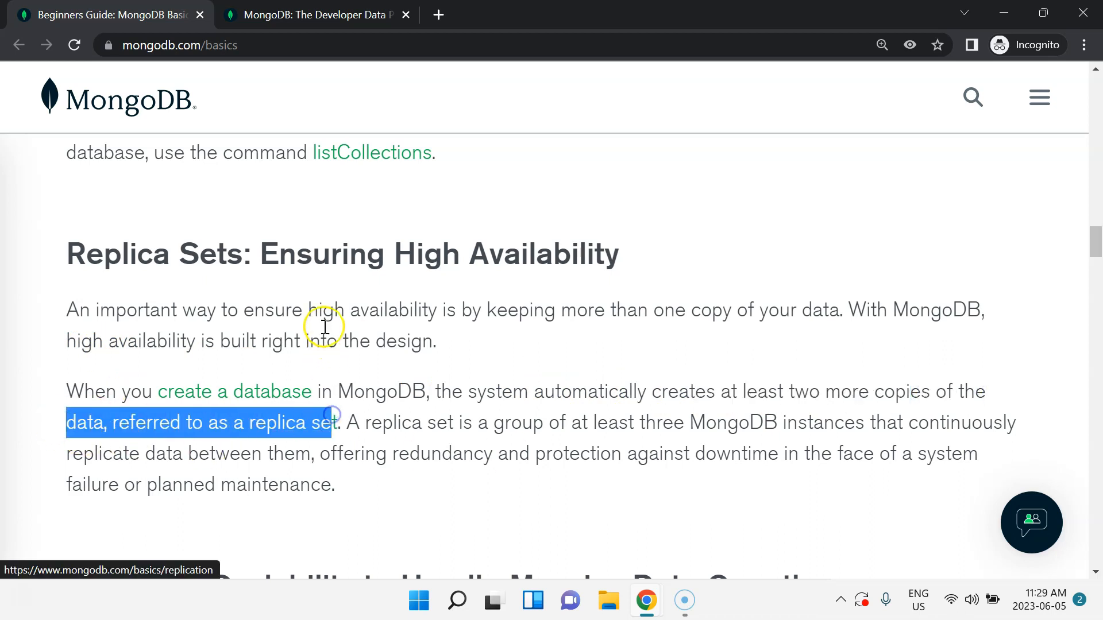
{"action": "left_click", "coordinate": [315, 310]}
{"action": "left_click_drag", "start_coordinate": [619, 256], "coordinate": [403, 247]}
Step: Read the Sharding definition and the Indexes heading, highlighting the data distribution sentence and "Improving Query Speed"
{"action": "scroll", "coordinate": [104, 327], "scroll_direction": "down", "scroll_amount": 5}
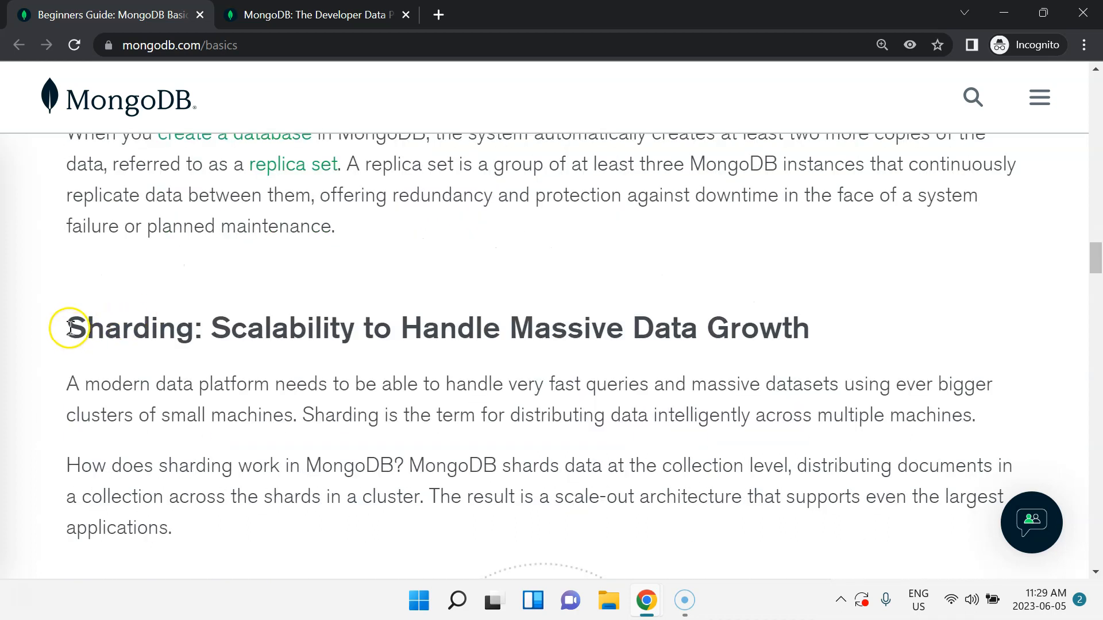
{"action": "left_click_drag", "start_coordinate": [67, 328], "coordinate": [201, 325]}
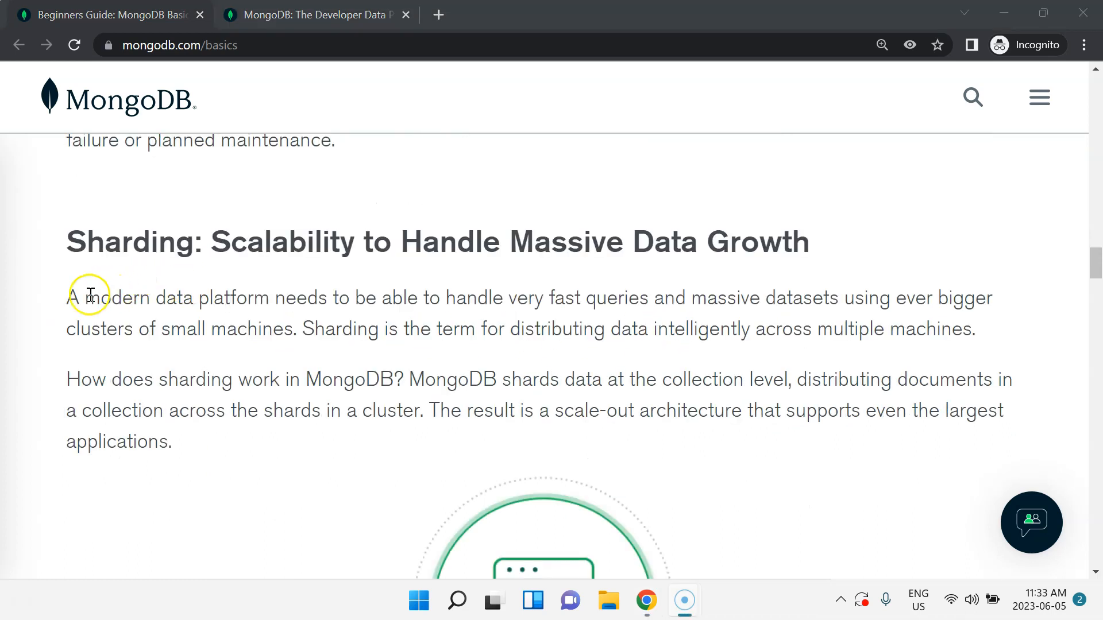
{"action": "left_click", "coordinate": [436, 321]}
{"action": "left_click_drag", "start_coordinate": [304, 329], "coordinate": [958, 332]}
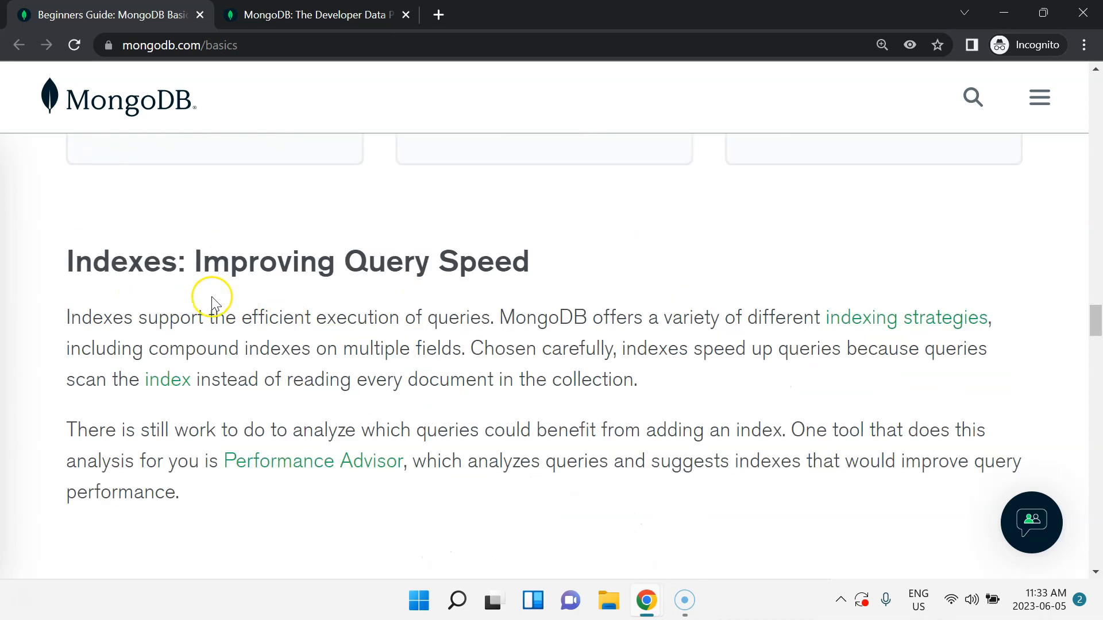
{"action": "left_click_drag", "start_coordinate": [65, 265], "coordinate": [527, 268]}
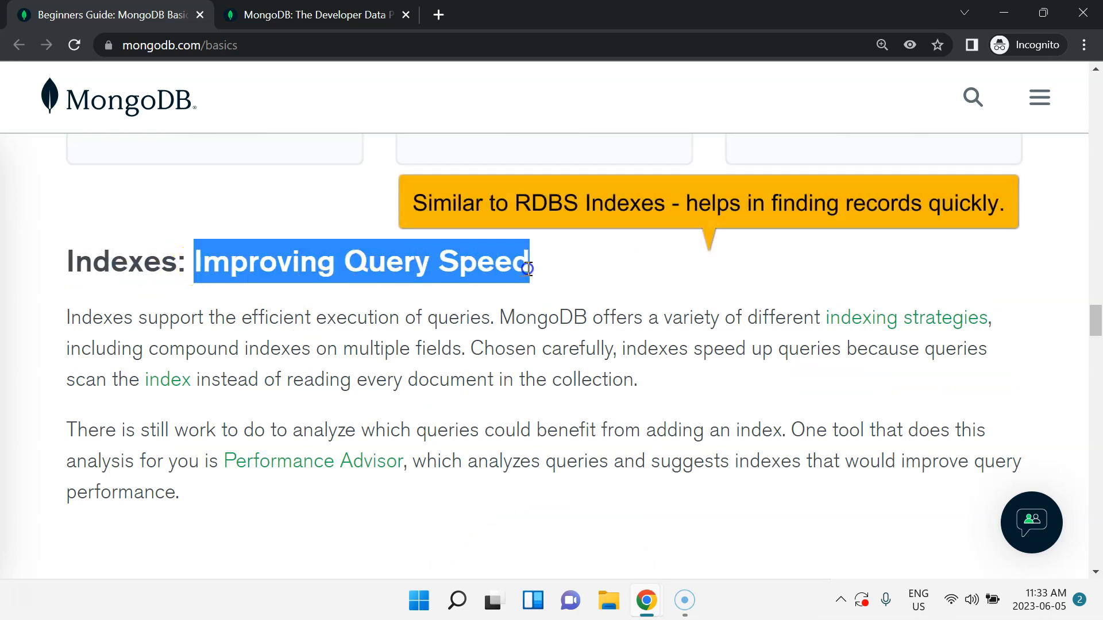
Step: Read the Aggregation Pipelines section, highlighting its heading and the sentence on the data processing framework
{"action": "scroll", "coordinate": [524, 266], "scroll_direction": "down", "scroll_amount": 5}
{"action": "left_click_drag", "start_coordinate": [67, 336], "coordinate": [561, 335]}
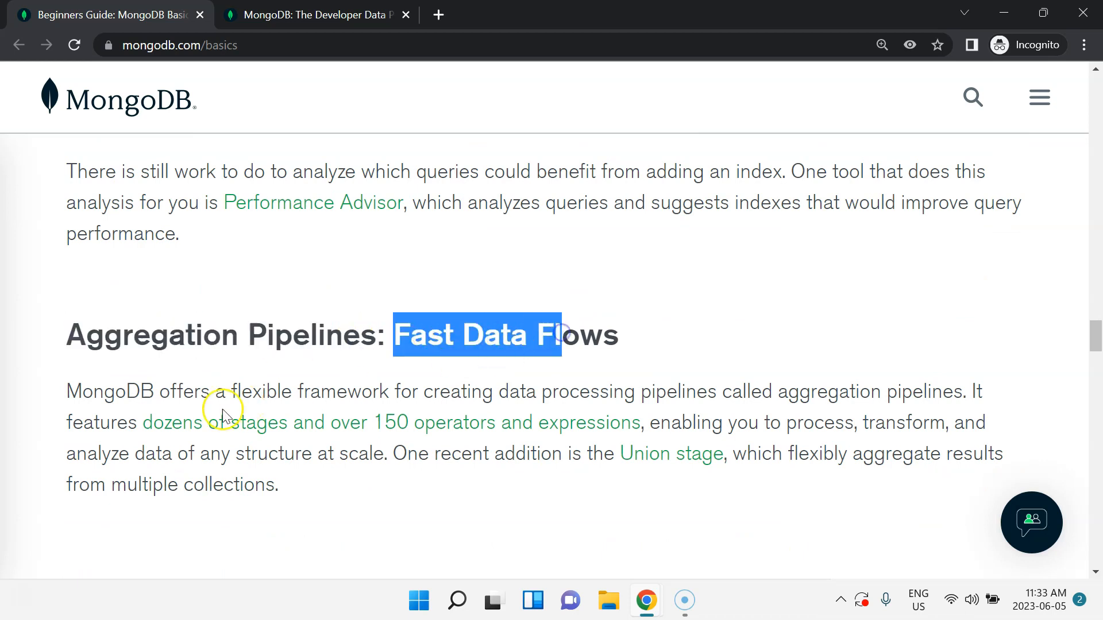
{"action": "left_click_drag", "start_coordinate": [93, 391], "coordinate": [686, 391]}
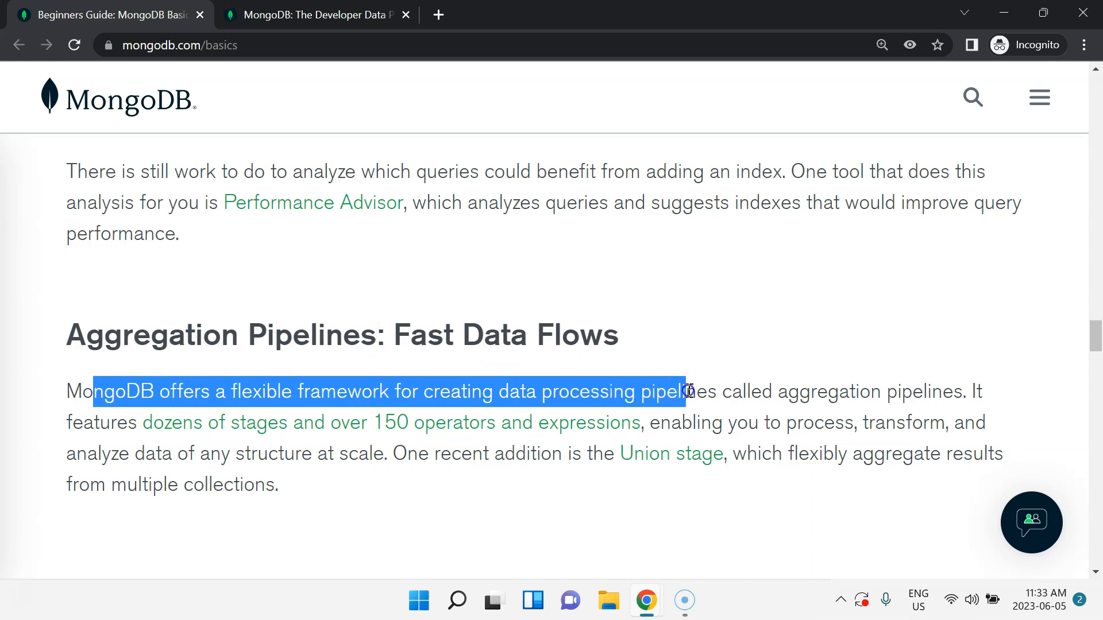
{"action": "left_click_drag", "start_coordinate": [778, 391], "coordinate": [940, 396]}
{"action": "left_click", "coordinate": [939, 398]}
{"action": "scroll", "coordinate": [186, 330], "scroll_direction": "up", "scroll_amount": 1}
{"action": "scroll", "coordinate": [186, 329], "scroll_direction": "down", "scroll_amount": 1}
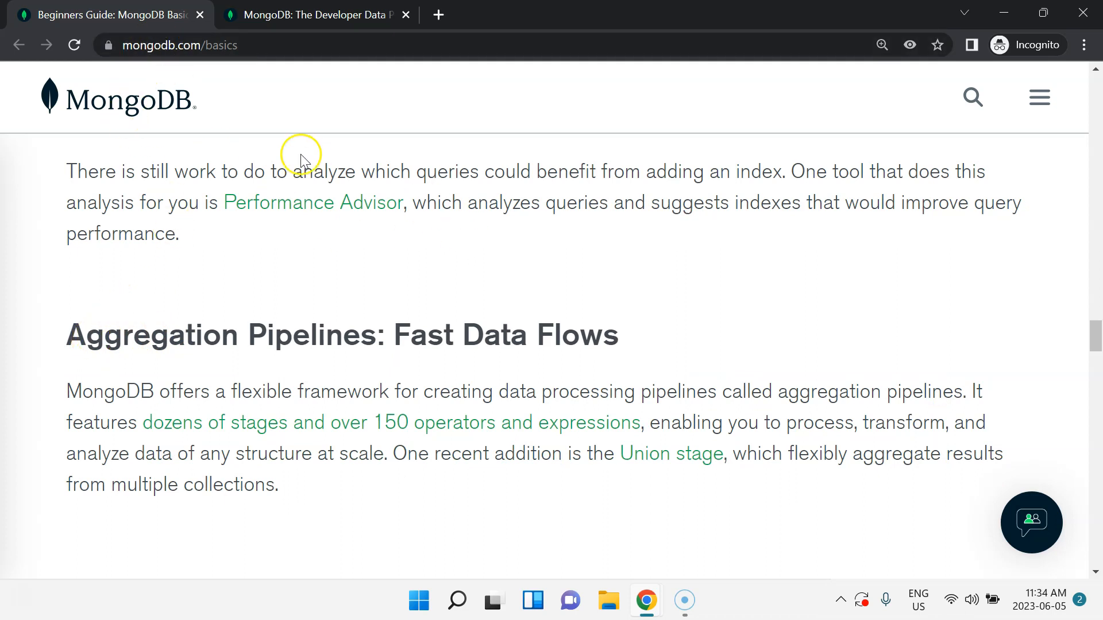
{"action": "left_click_drag", "start_coordinate": [87, 335], "coordinate": [340, 332]}
Step: Read the Programming Languages section, highlighting part of the list of languages supported by MongoDB
{"action": "scroll", "coordinate": [254, 327], "scroll_direction": "down", "scroll_amount": 5}
{"action": "scroll", "coordinate": [247, 338], "scroll_direction": "down", "scroll_amount": 5}
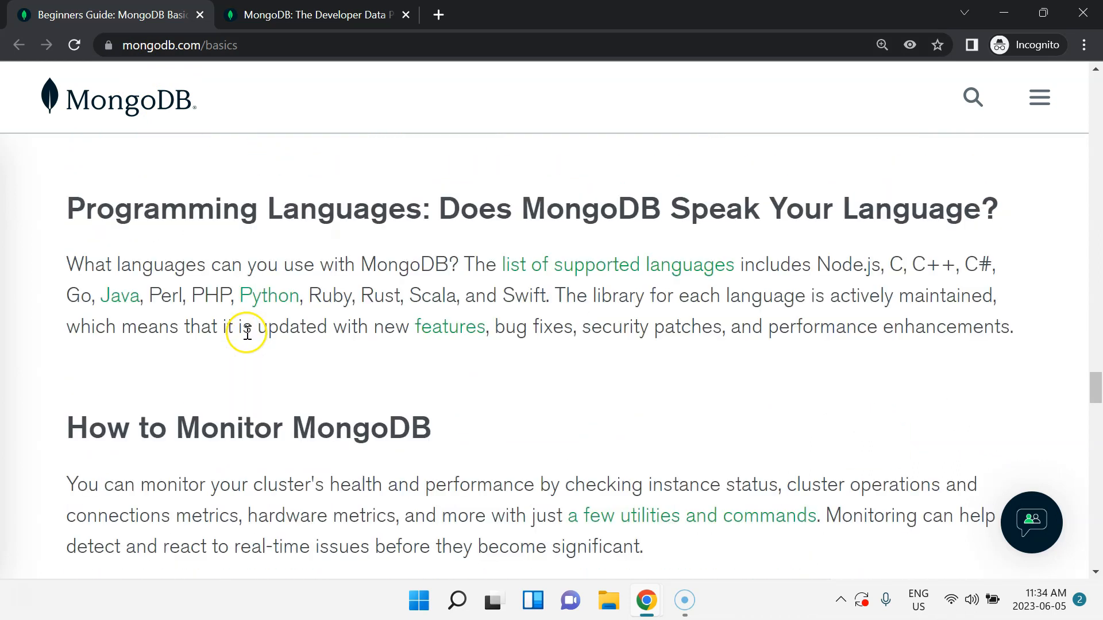
{"action": "left_click_drag", "start_coordinate": [86, 209], "coordinate": [300, 212]}
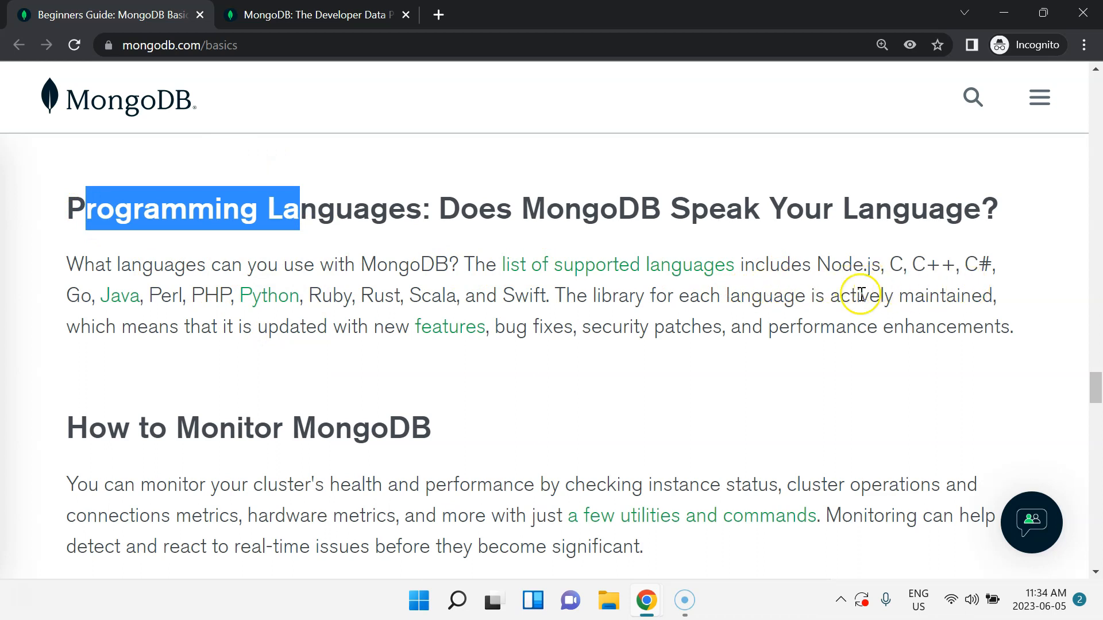
{"action": "left_click_drag", "start_coordinate": [323, 296], "coordinate": [560, 302]}
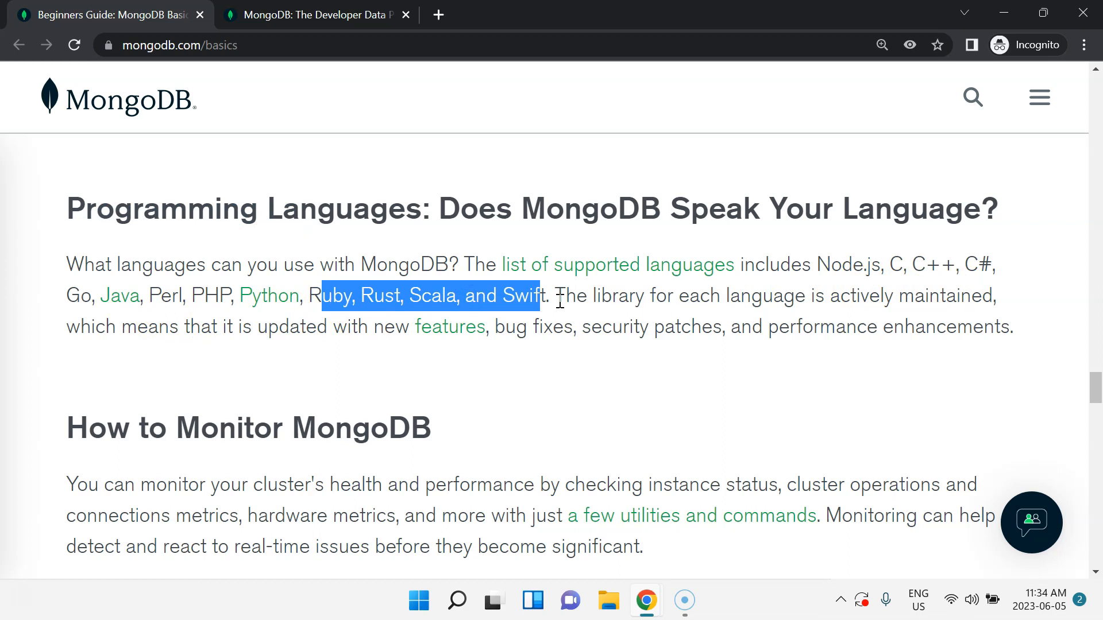
Step: Read the How to Monitor MongoDB section, highlighting the passages on cluster health, cluster operations and hardware metrics
{"action": "scroll", "coordinate": [560, 303], "scroll_direction": "down", "scroll_amount": 3}
{"action": "left_click_drag", "start_coordinate": [90, 255], "coordinate": [407, 256]}
{"action": "left_click", "coordinate": [483, 257]}
{"action": "left_click_drag", "start_coordinate": [65, 313], "coordinate": [376, 316]}
{"action": "left_click_drag", "start_coordinate": [471, 314], "coordinate": [901, 316]}
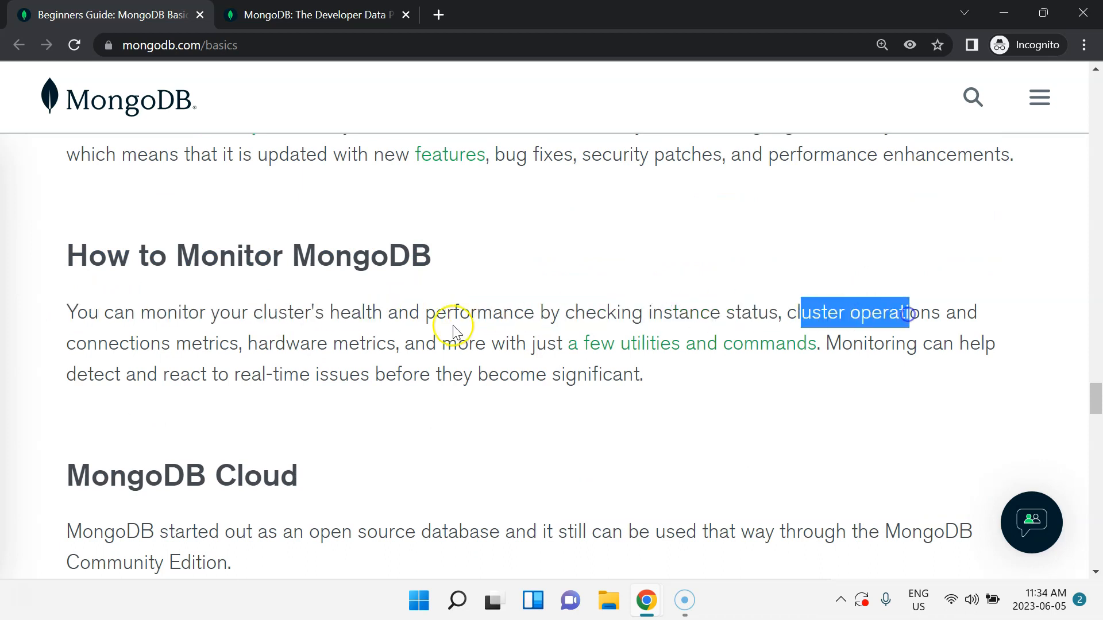
{"action": "left_click_drag", "start_coordinate": [67, 343], "coordinate": [378, 346]}
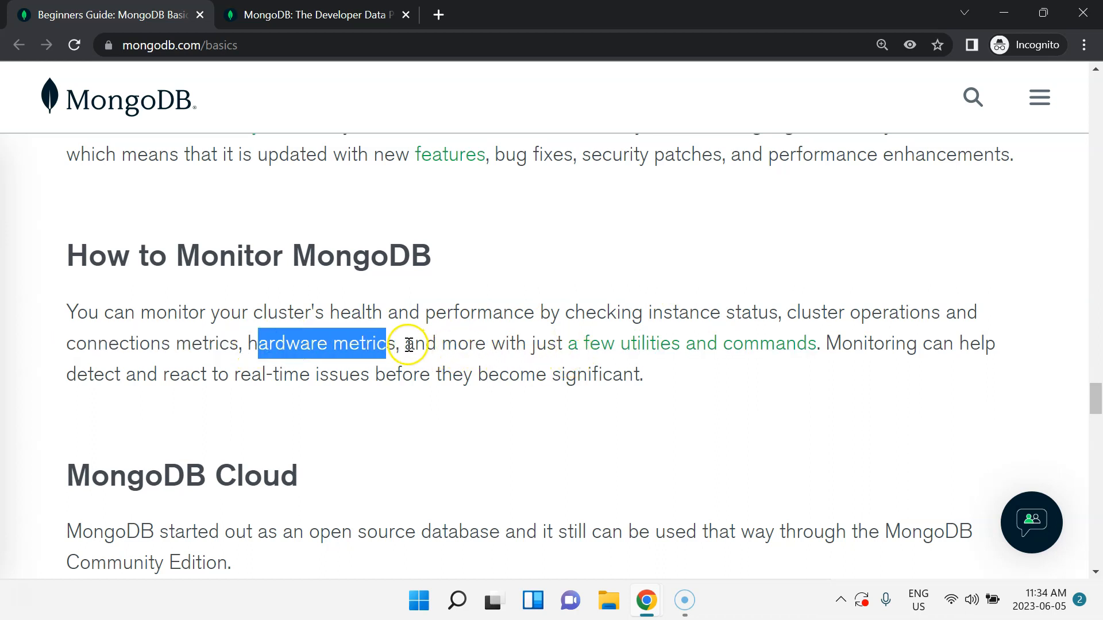
Step: Read the MongoDB Cloud section, highlighting the mentions of Community Edition, Enterprise Edition and Atlas as Database-as-a-Service
{"action": "scroll", "coordinate": [315, 402], "scroll_direction": "down", "scroll_amount": 3}
{"action": "left_click_drag", "start_coordinate": [185, 303], "coordinate": [308, 301]}
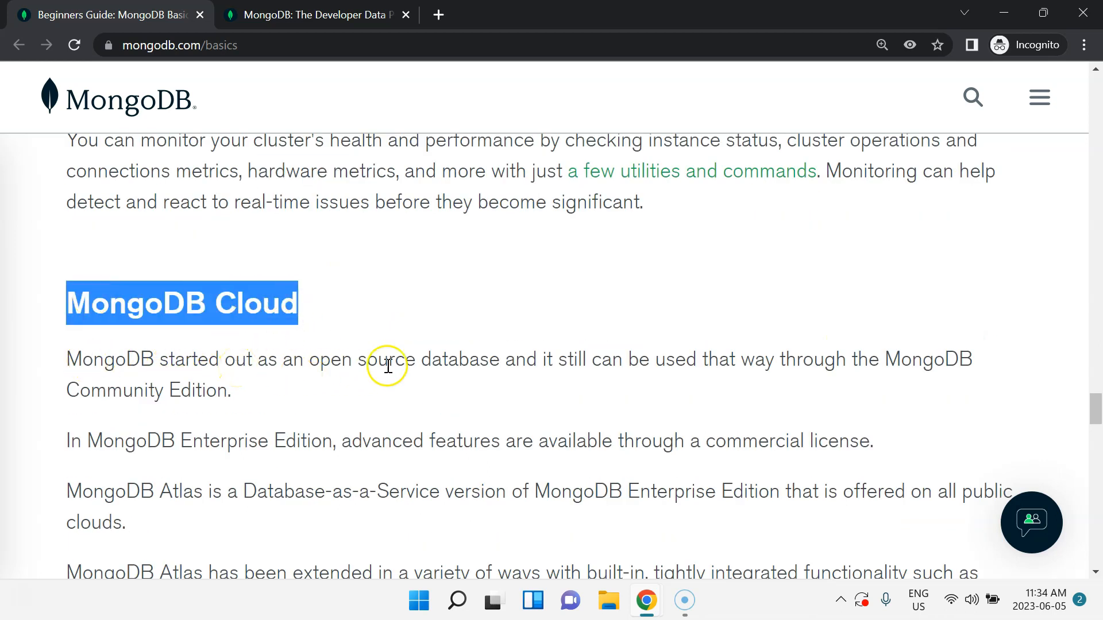
{"action": "scroll", "coordinate": [431, 361], "scroll_direction": "down", "scroll_amount": 1}
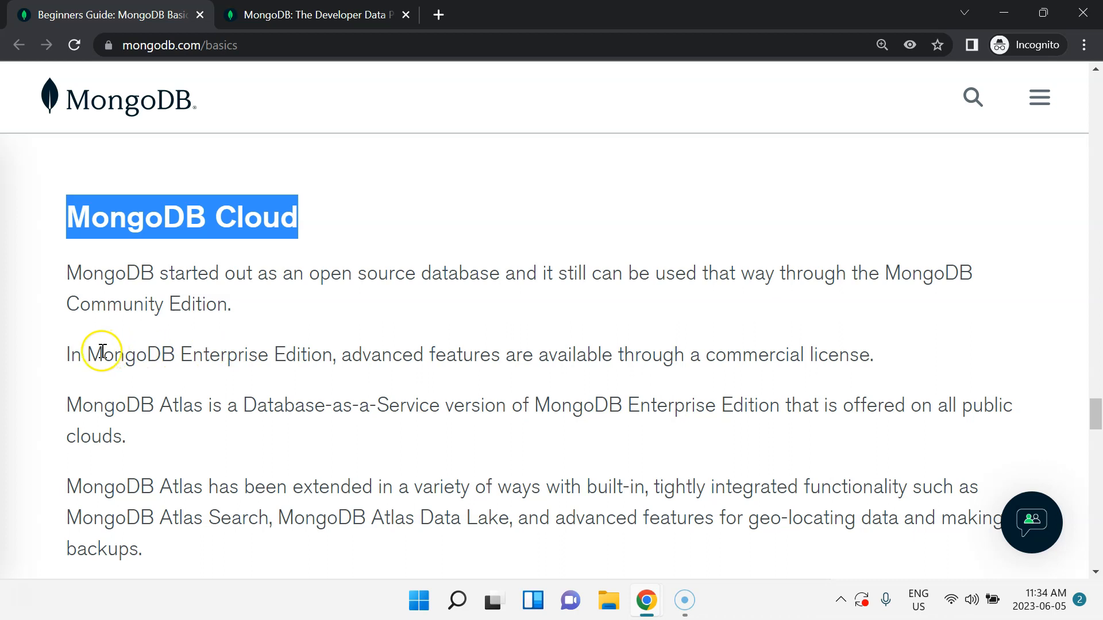
{"action": "left_click_drag", "start_coordinate": [89, 304], "coordinate": [207, 305]}
{"action": "left_click_drag", "start_coordinate": [82, 355], "coordinate": [321, 356]}
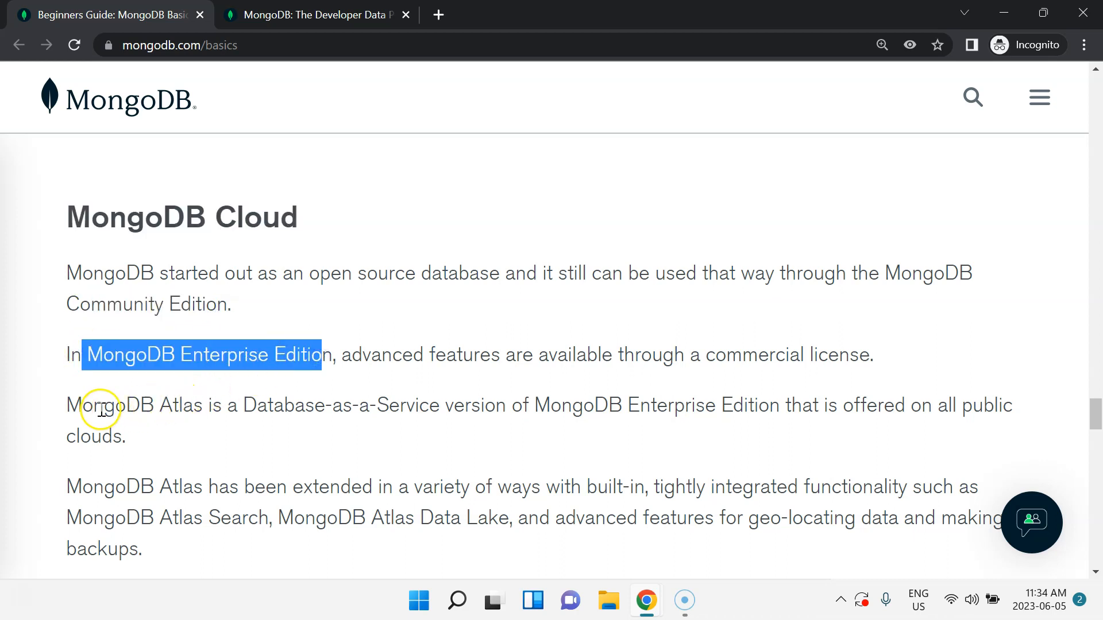
{"action": "left_click_drag", "start_coordinate": [94, 408], "coordinate": [427, 409]}
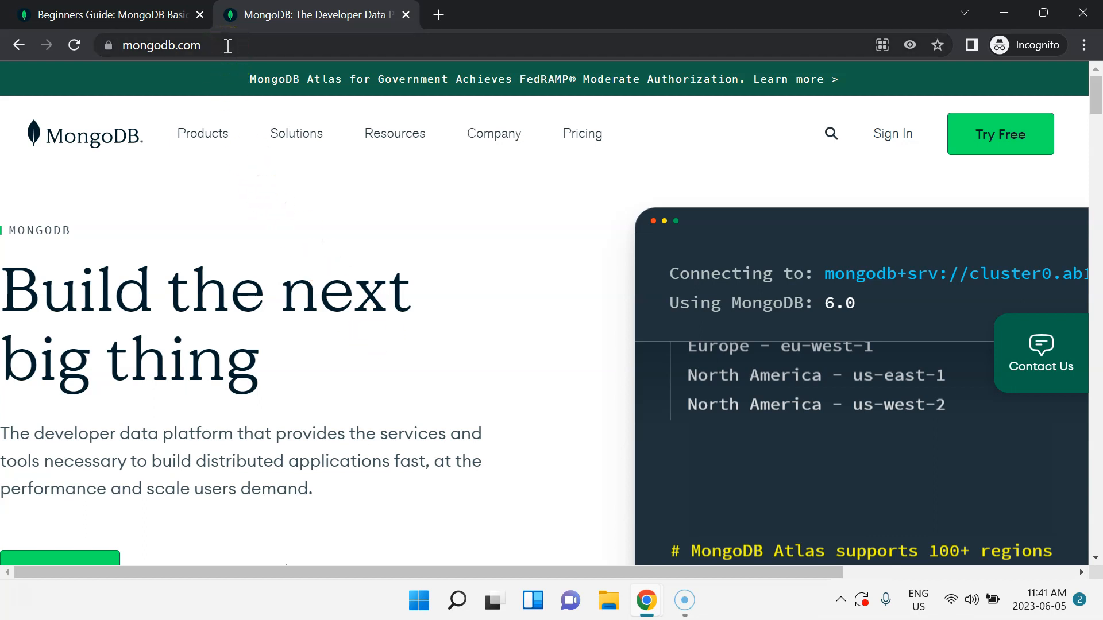
Step: Open the Community Server download page from the Community Edition products on the MongoDB website
{"action": "left_click", "coordinate": [210, 141]}
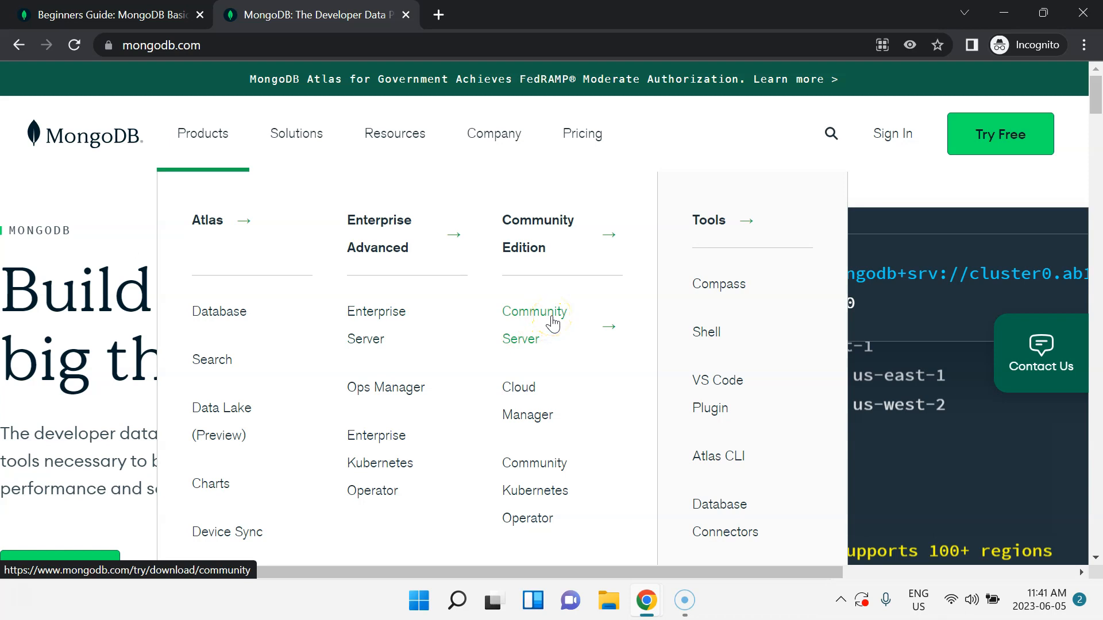
{"action": "left_click", "coordinate": [534, 315]}
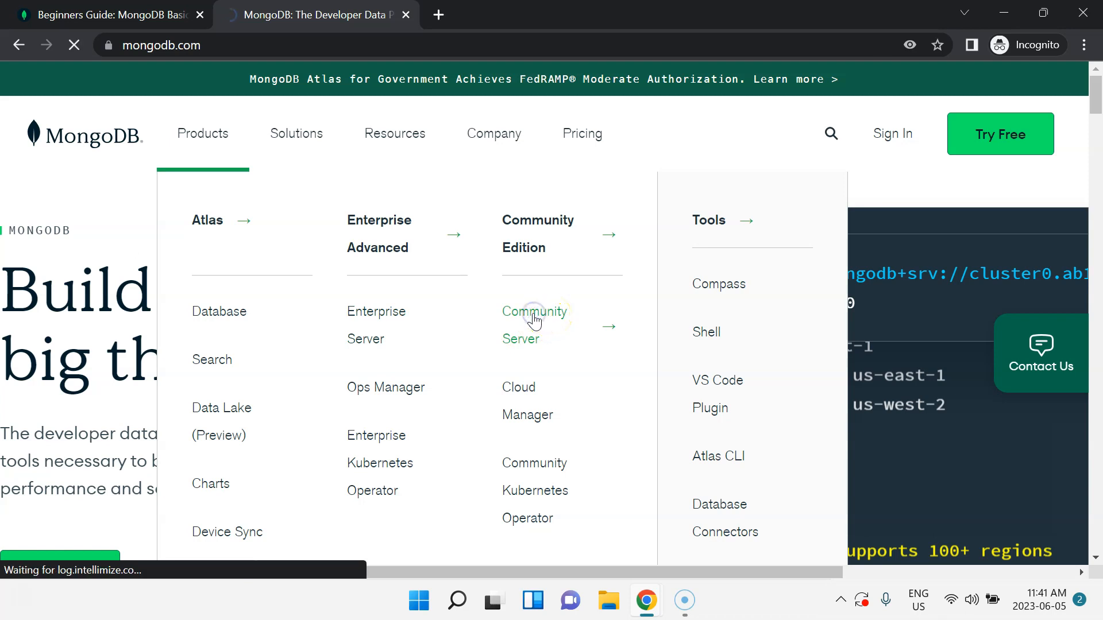
Step: Review the versions and platforms offered for the Community Server download, keeping 6.0.6 (current) and Windows
{"action": "scroll", "coordinate": [418, 318], "scroll_direction": "down", "scroll_amount": 12}
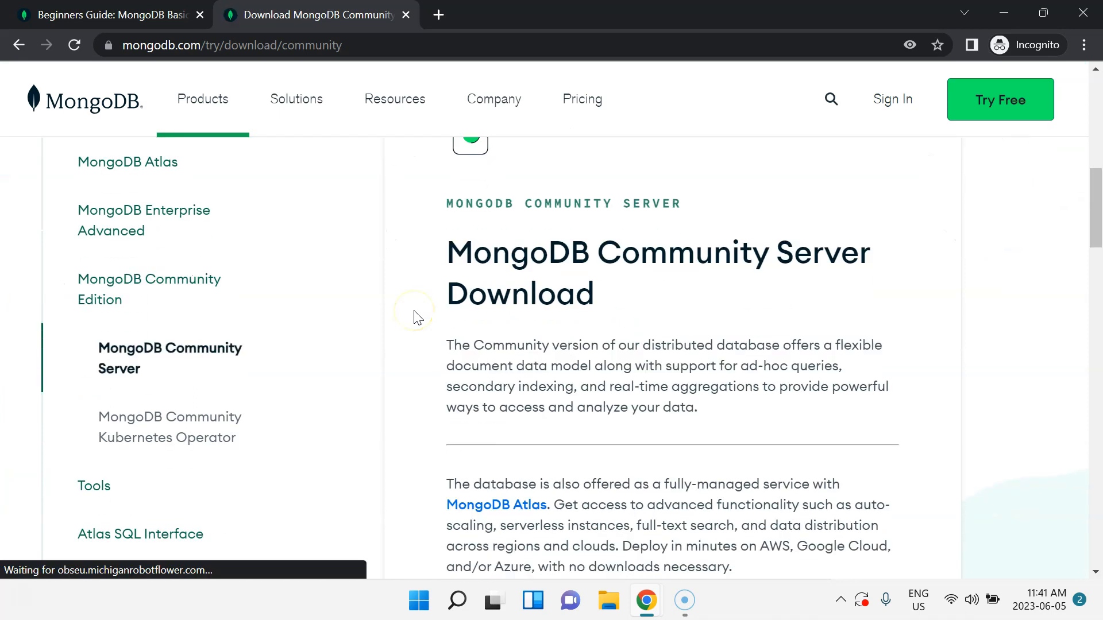
{"action": "scroll", "coordinate": [542, 328], "scroll_direction": "up", "scroll_amount": 1}
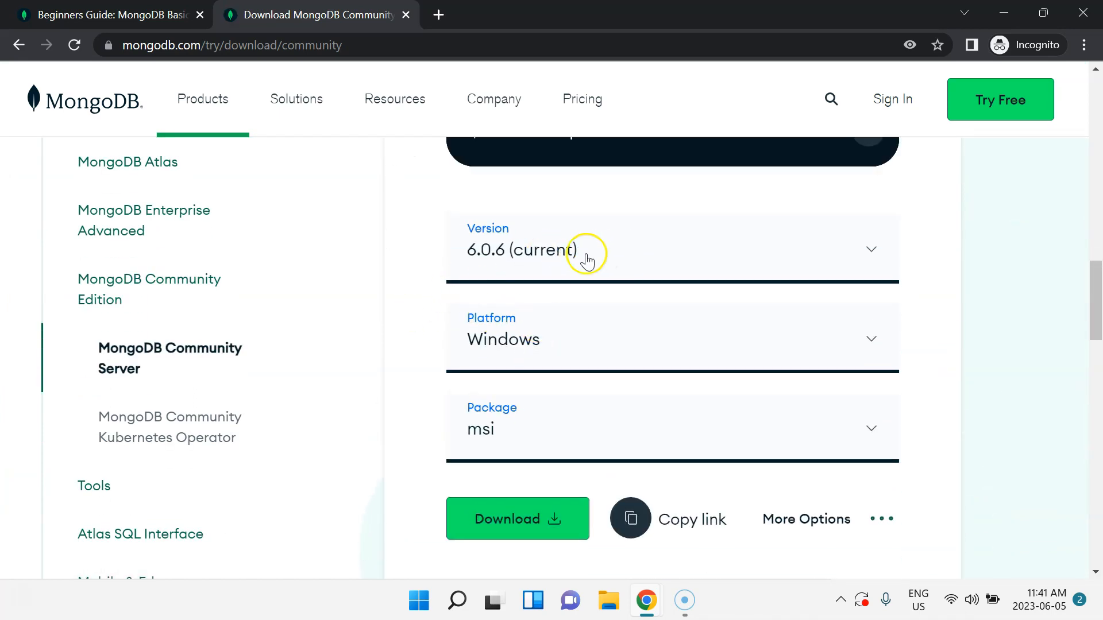
{"action": "left_click", "coordinate": [628, 258]}
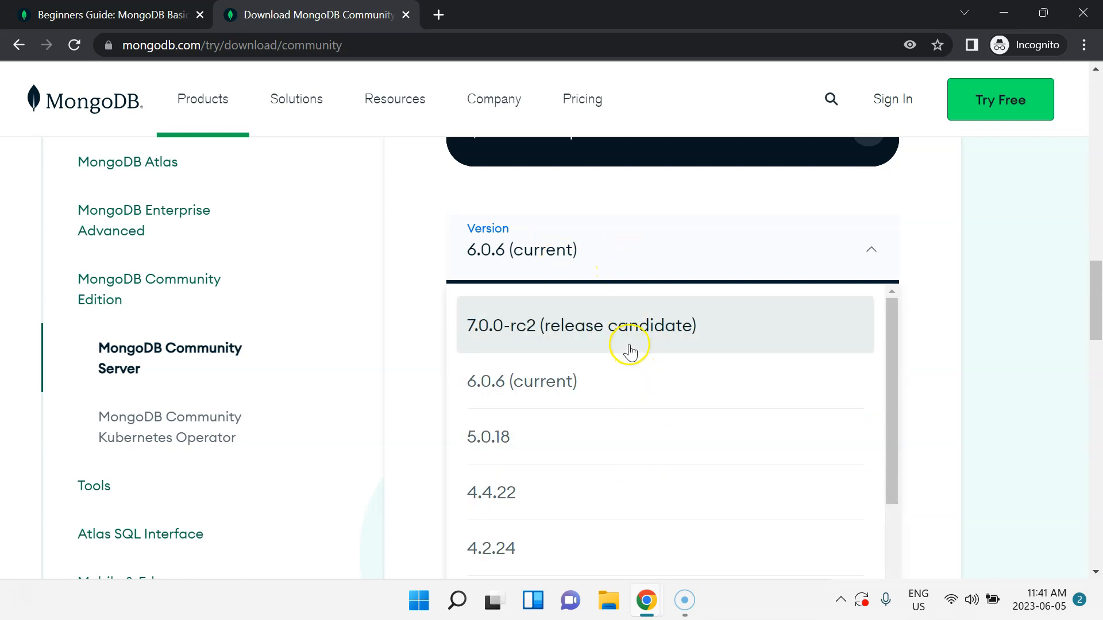
{"action": "left_click", "coordinate": [415, 240]}
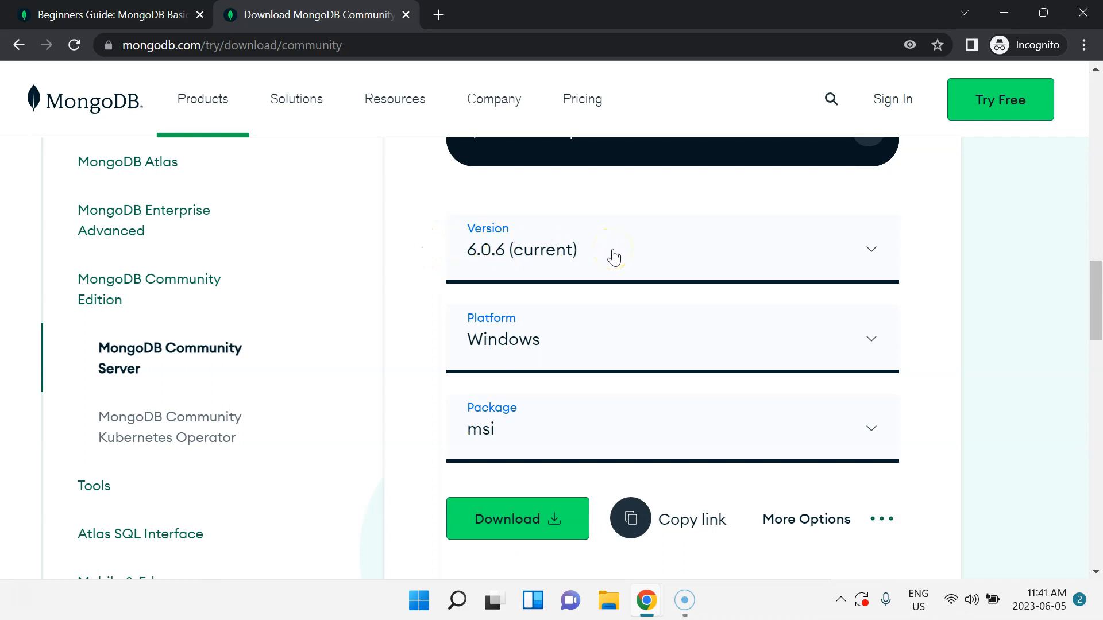
{"action": "left_click", "coordinate": [585, 344]}
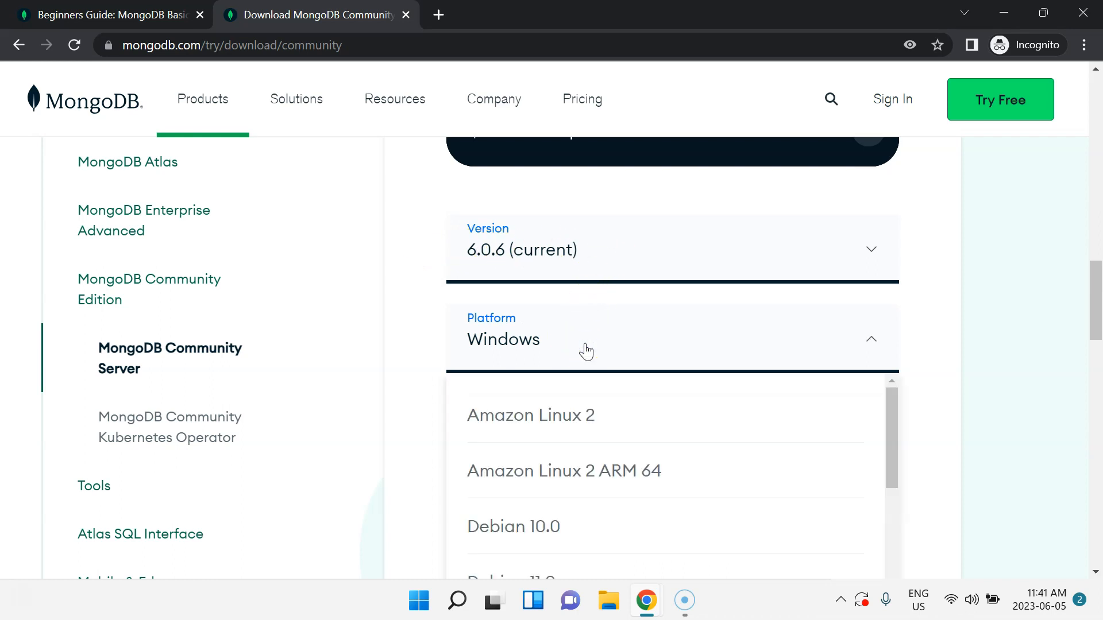
{"action": "left_click", "coordinate": [586, 345]}
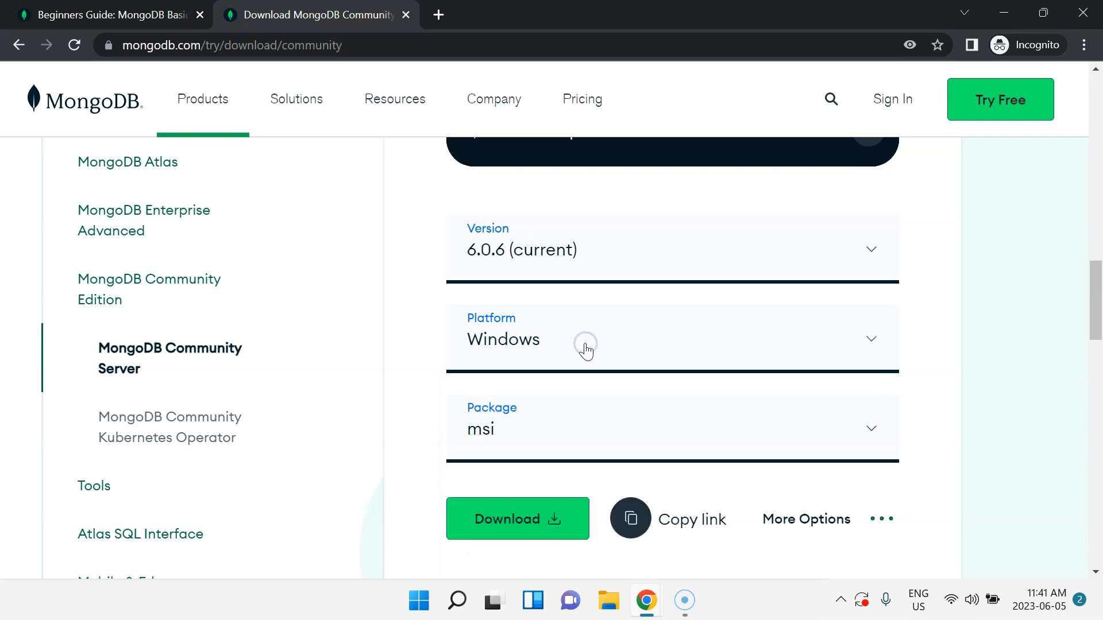
Step: Choose the msi package and download MongoDB Community Server 6.0.6 for Windows
{"action": "left_click", "coordinate": [556, 436]}
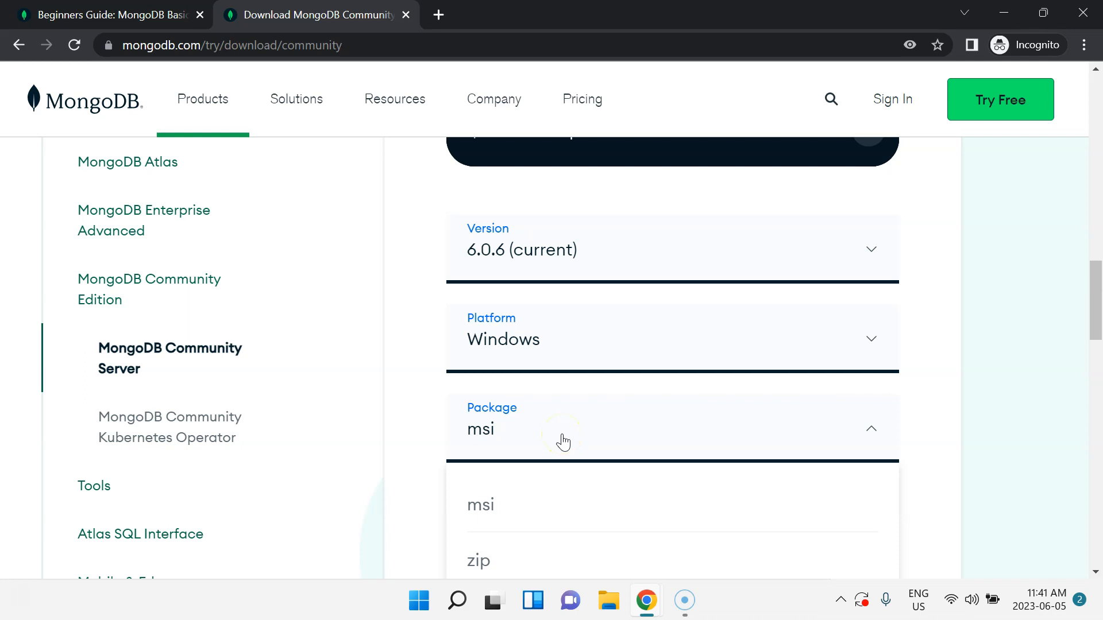
{"action": "left_click", "coordinate": [564, 495]}
{"action": "left_click", "coordinate": [567, 500]}
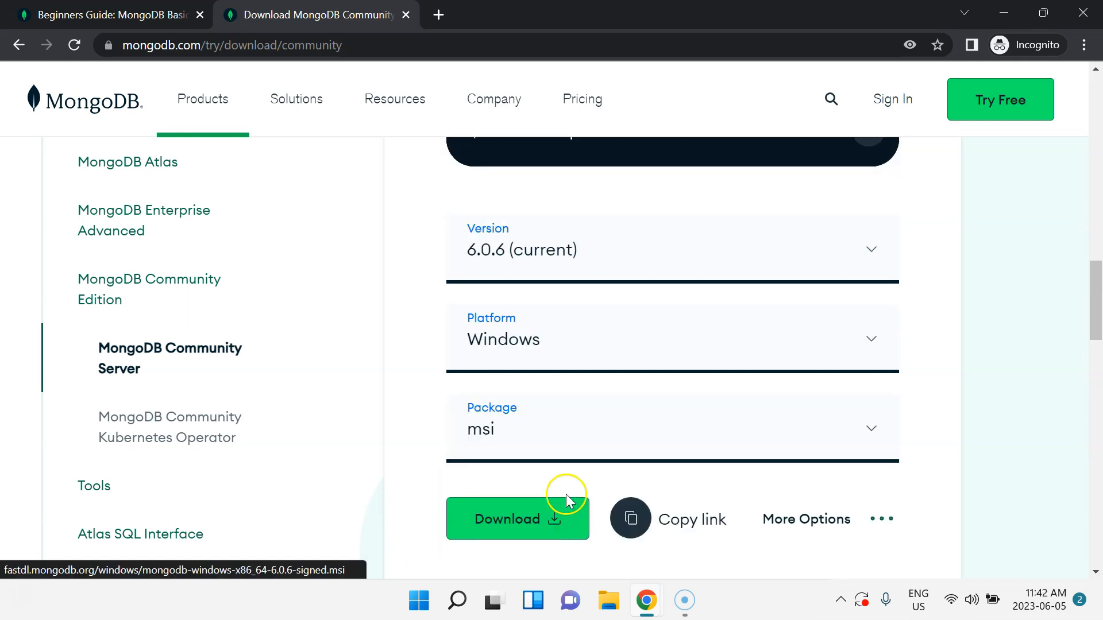
{"action": "left_click", "coordinate": [515, 515]}
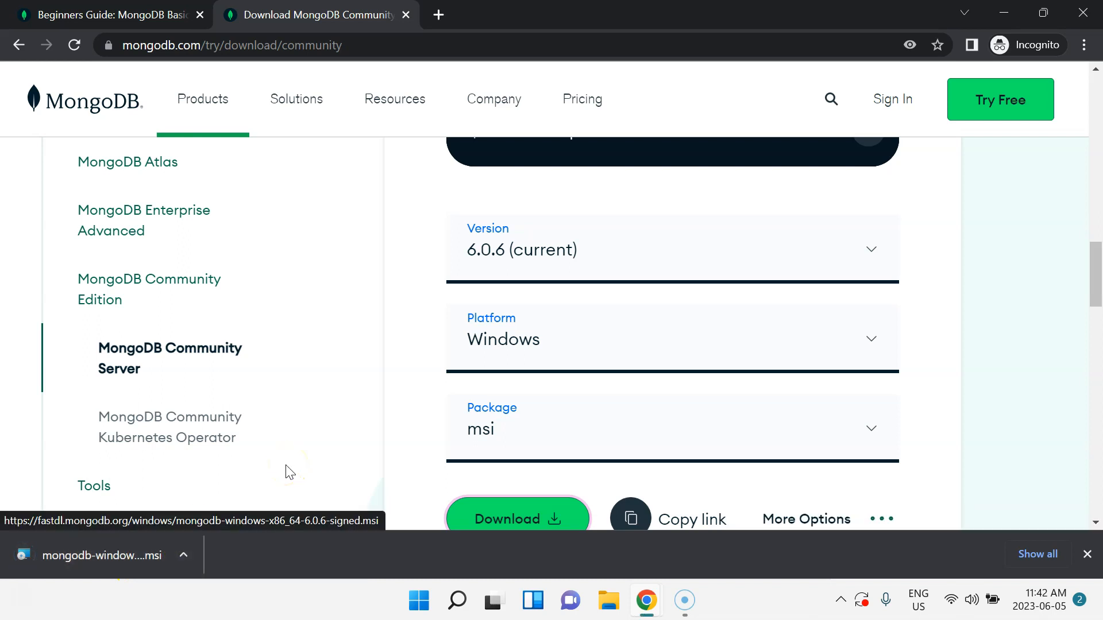
Step: Launch the downloaded MongoDB installer and accept the terms in the License Agreement
{"action": "left_click", "coordinate": [106, 556]}
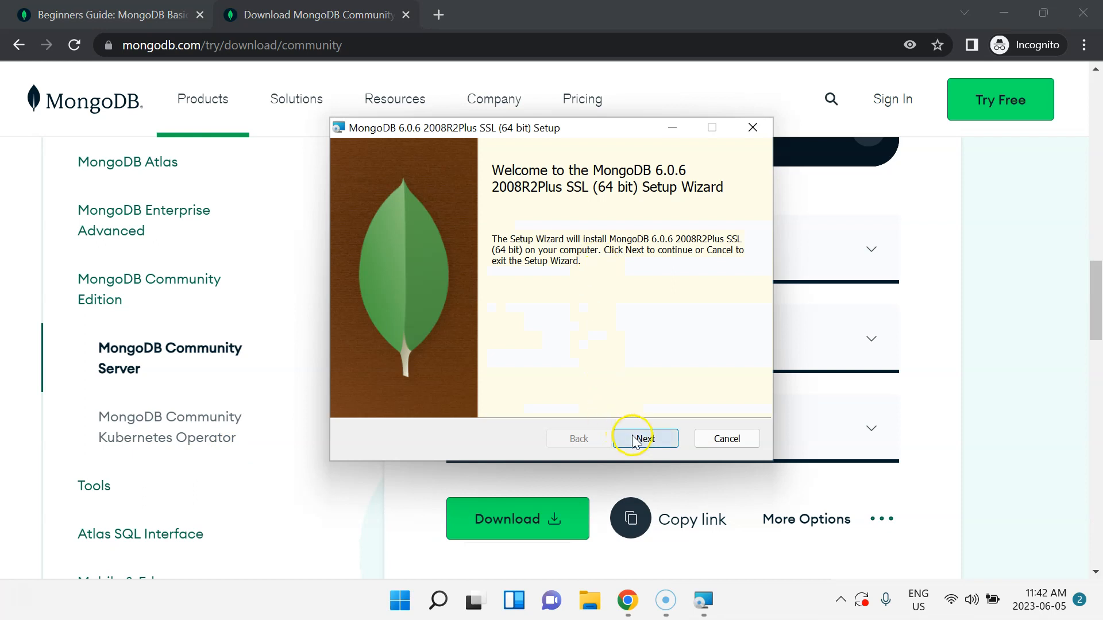
{"action": "left_click", "coordinate": [637, 437]}
{"action": "left_click", "coordinate": [433, 396]}
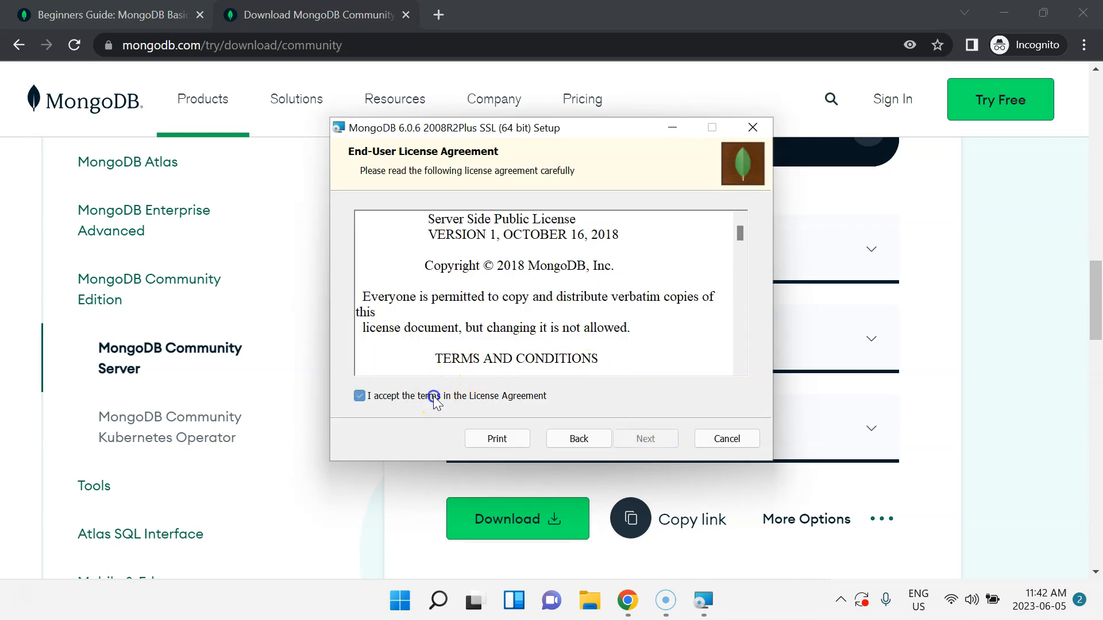
{"action": "left_click", "coordinate": [644, 438]}
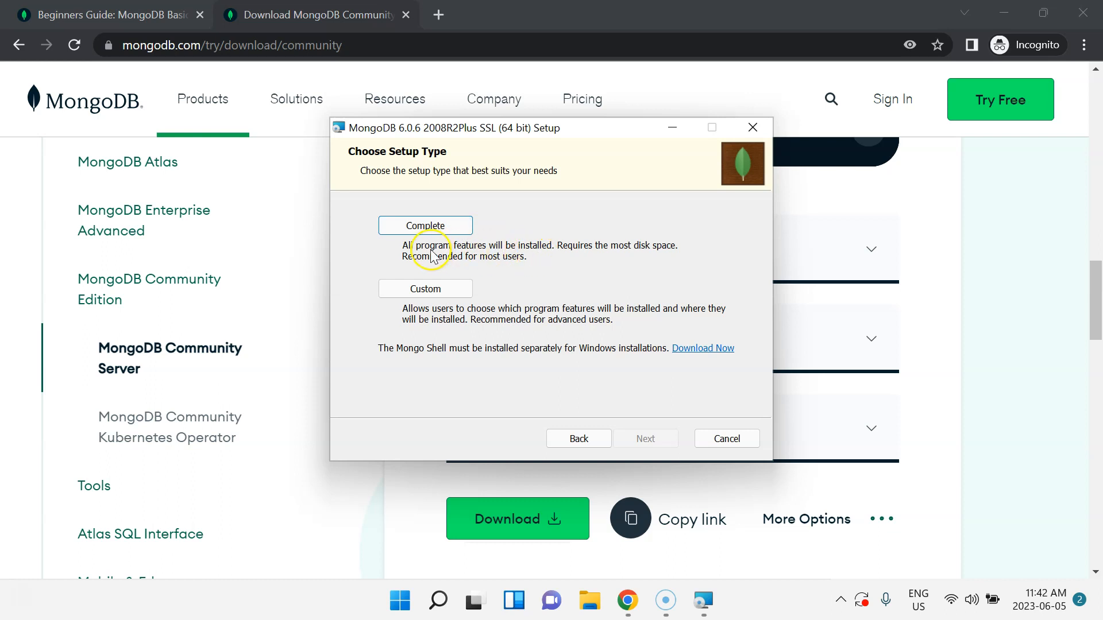
Step: Examine the installable features of the Custom setup, including Server, and return to the setup type choice
{"action": "left_click", "coordinate": [452, 298]}
{"action": "left_click", "coordinate": [373, 248]}
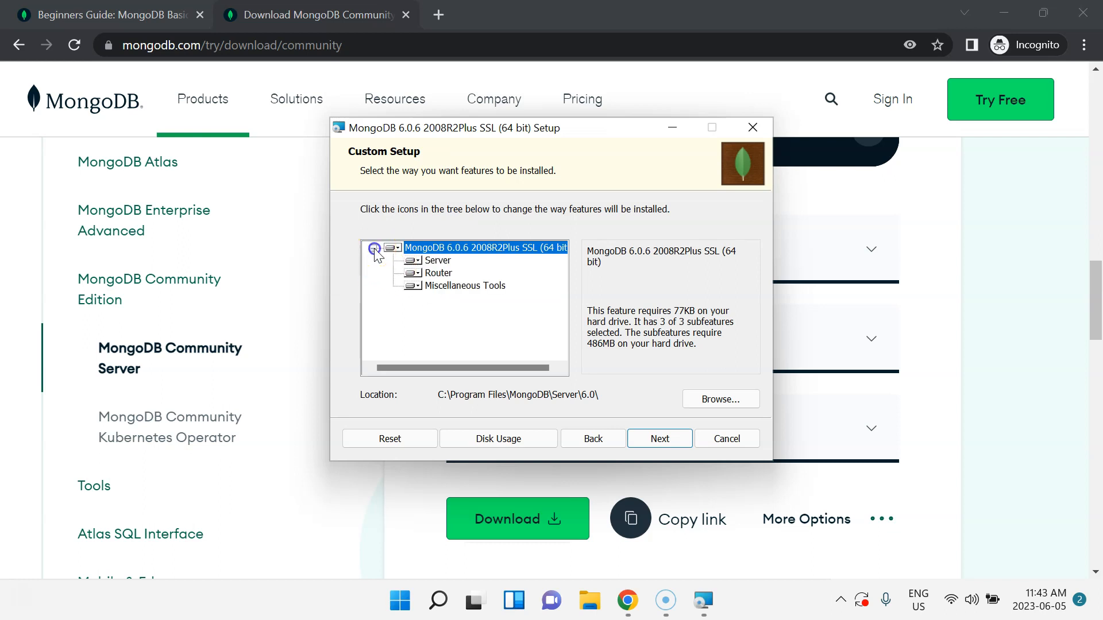
{"action": "left_click", "coordinate": [415, 262]}
{"action": "left_click", "coordinate": [364, 280]}
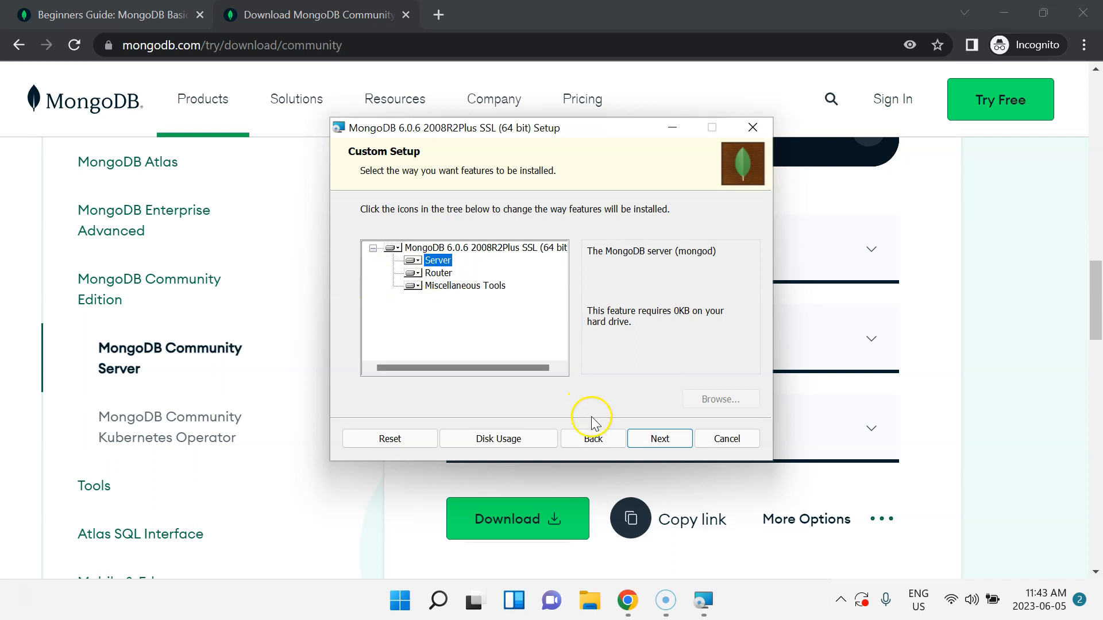
{"action": "left_click", "coordinate": [592, 438]}
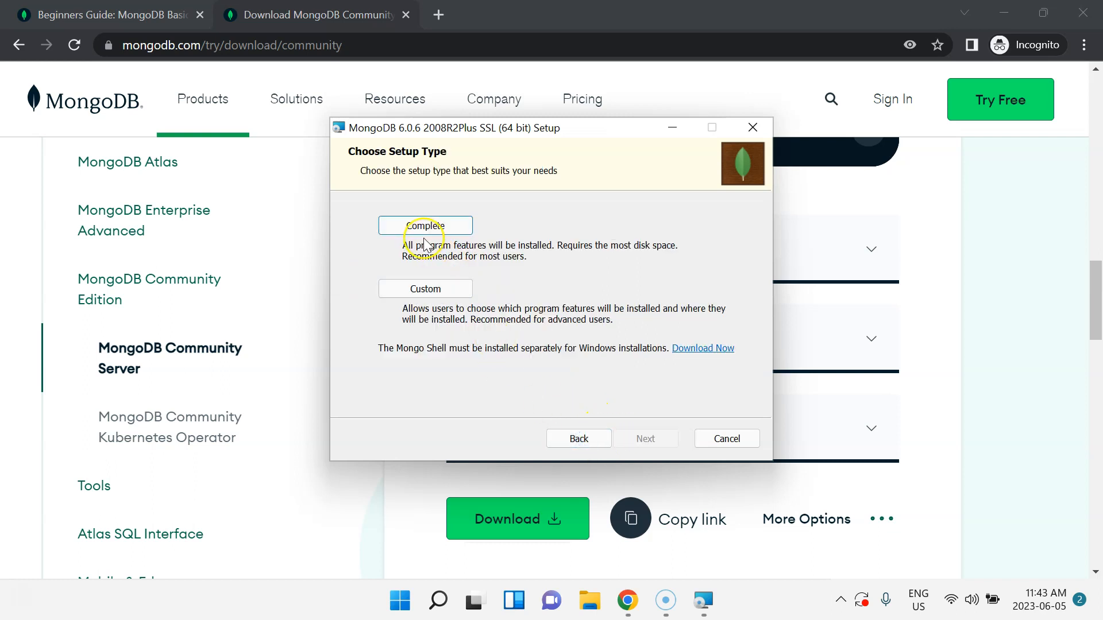
Step: Choose the Complete setup type and install MongoD as a service run as Network Service user
{"action": "left_click", "coordinate": [441, 229]}
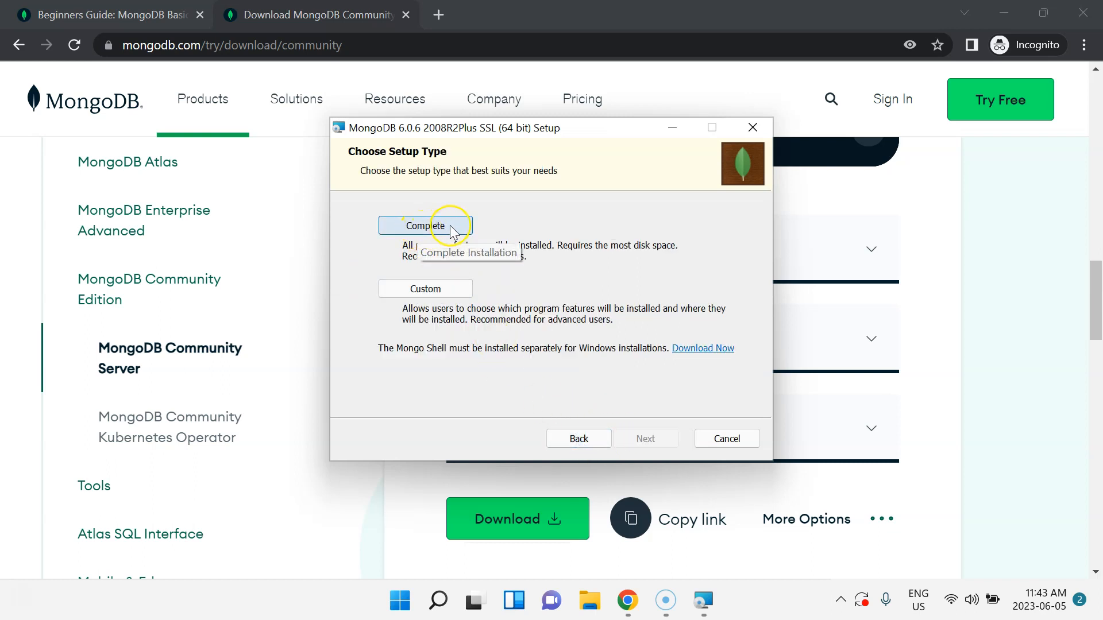
{"action": "left_click", "coordinate": [451, 229]}
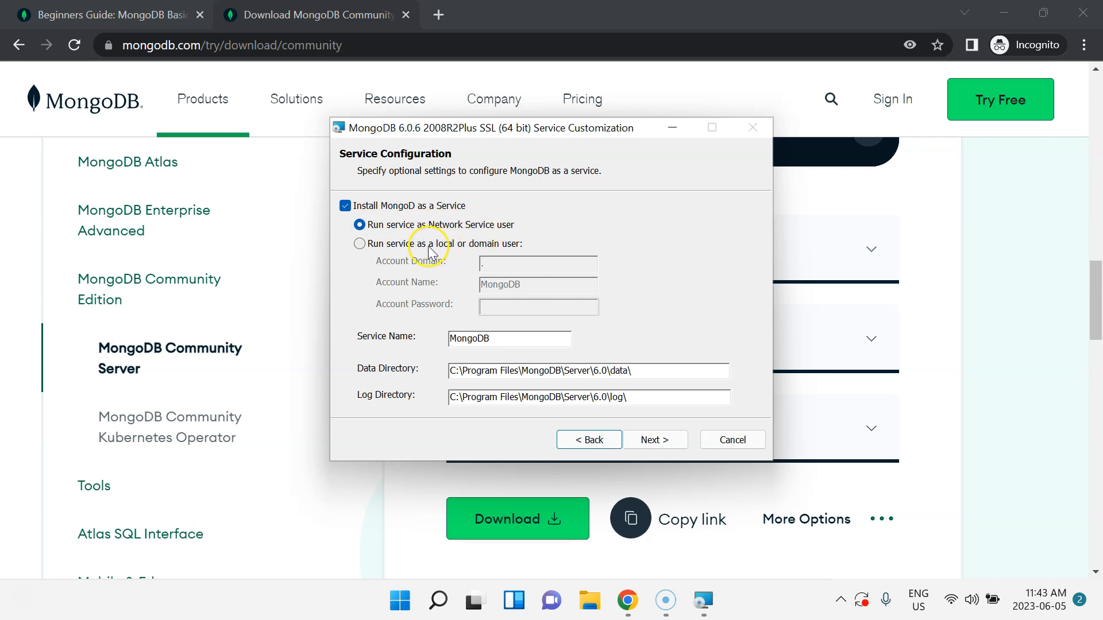
{"action": "left_click", "coordinate": [360, 247]}
{"action": "left_click", "coordinate": [360, 225]}
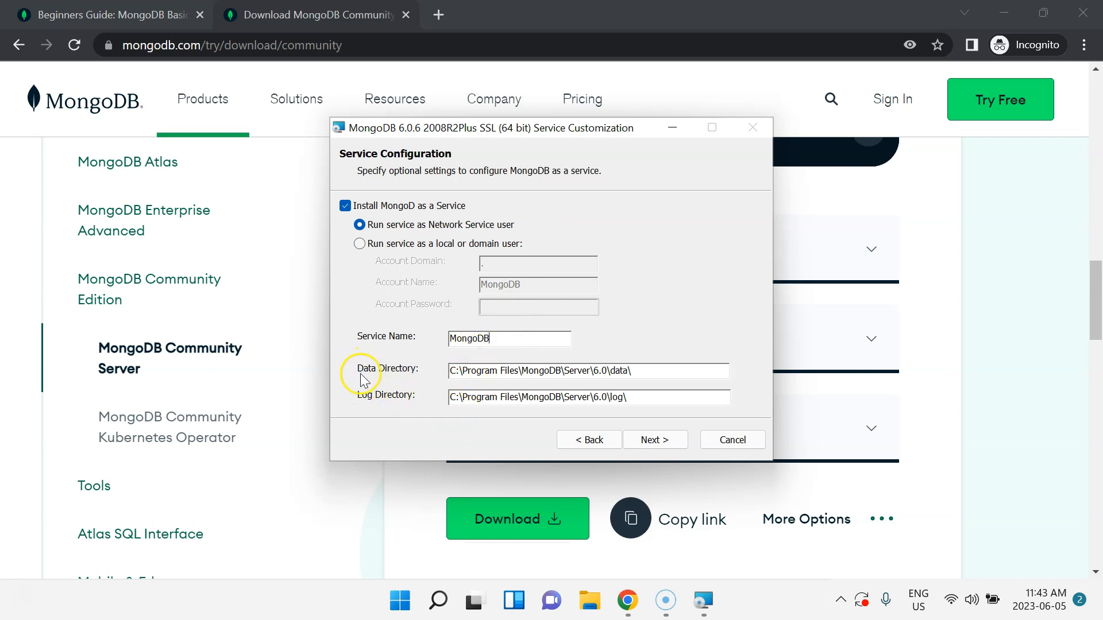
{"action": "left_click", "coordinate": [649, 442]}
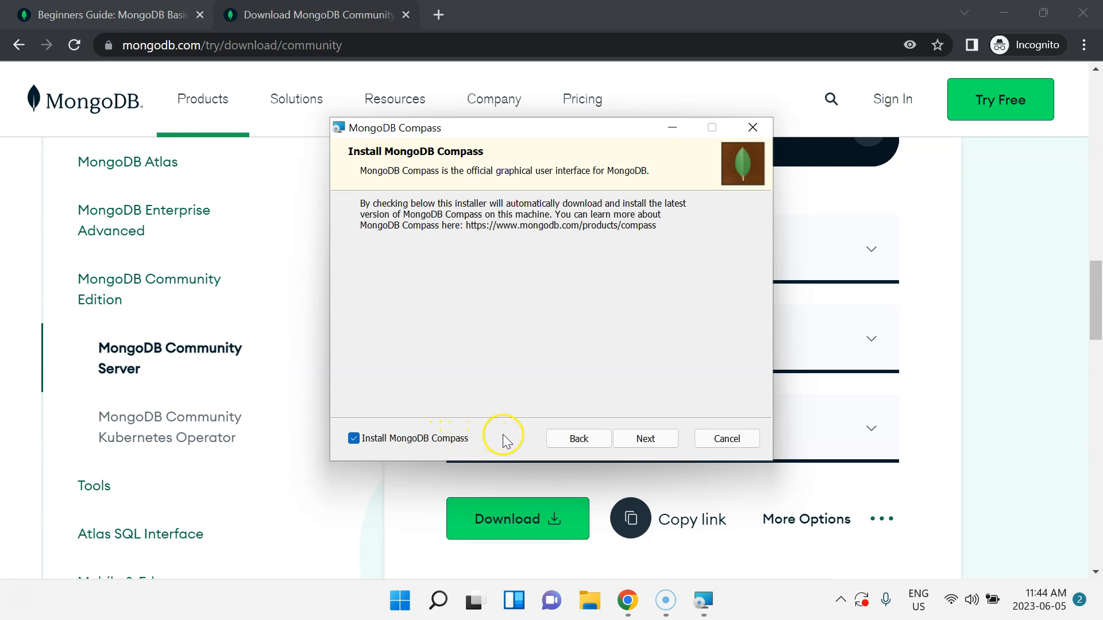
Step: Install MongoDB with MongoDB Compass included, and dismiss the finished setup wizard and the Compass welcome screen
{"action": "left_click", "coordinate": [665, 442]}
{"action": "left_click", "coordinate": [647, 440]}
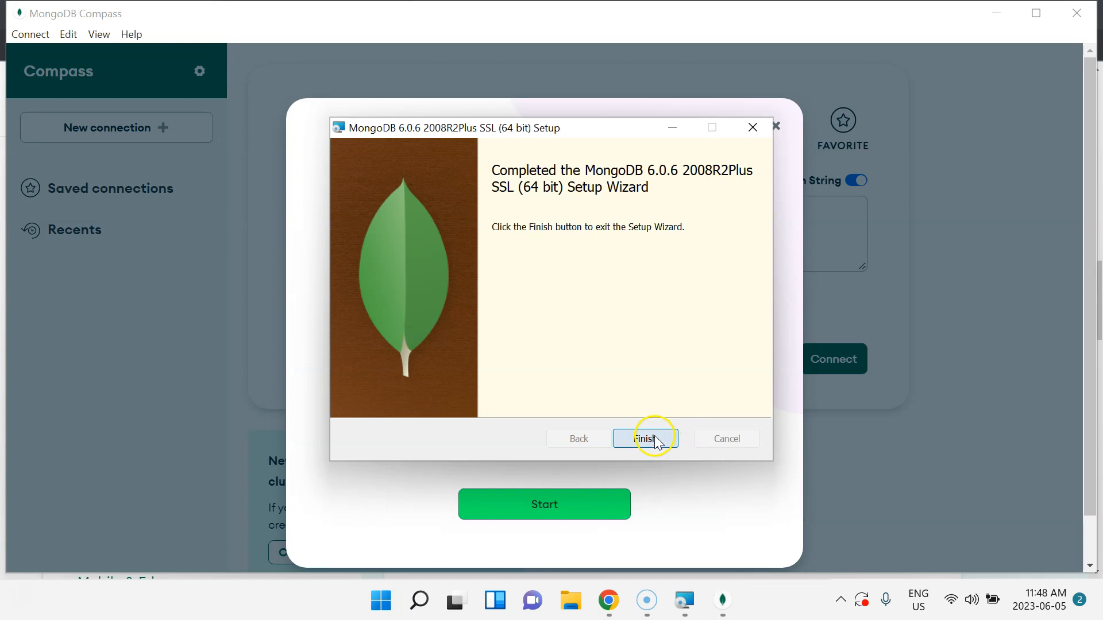
{"action": "left_click", "coordinate": [654, 438]}
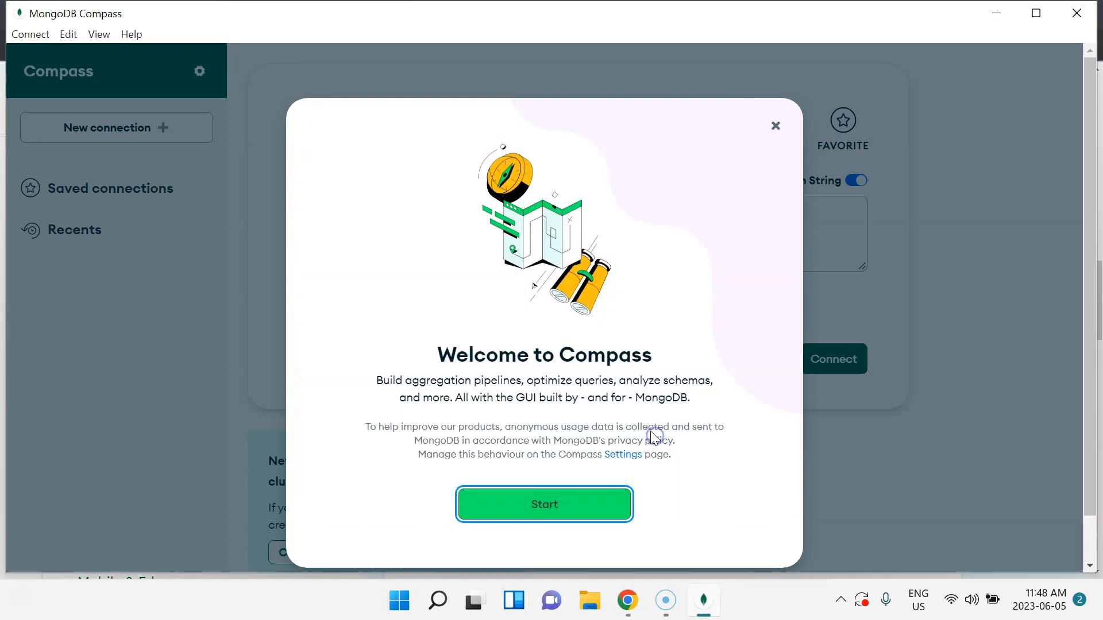
{"action": "left_click", "coordinate": [598, 504]}
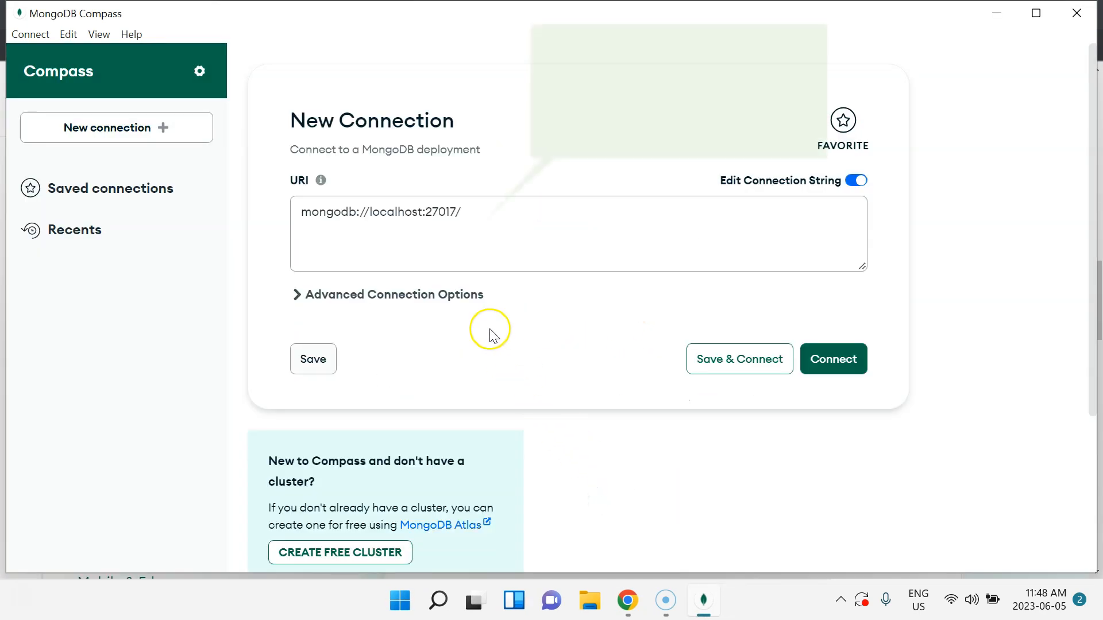
Step: Remove the trailing slash from the connection URI and connect to mongodb://localhost:27017
{"action": "left_click", "coordinate": [475, 211]}
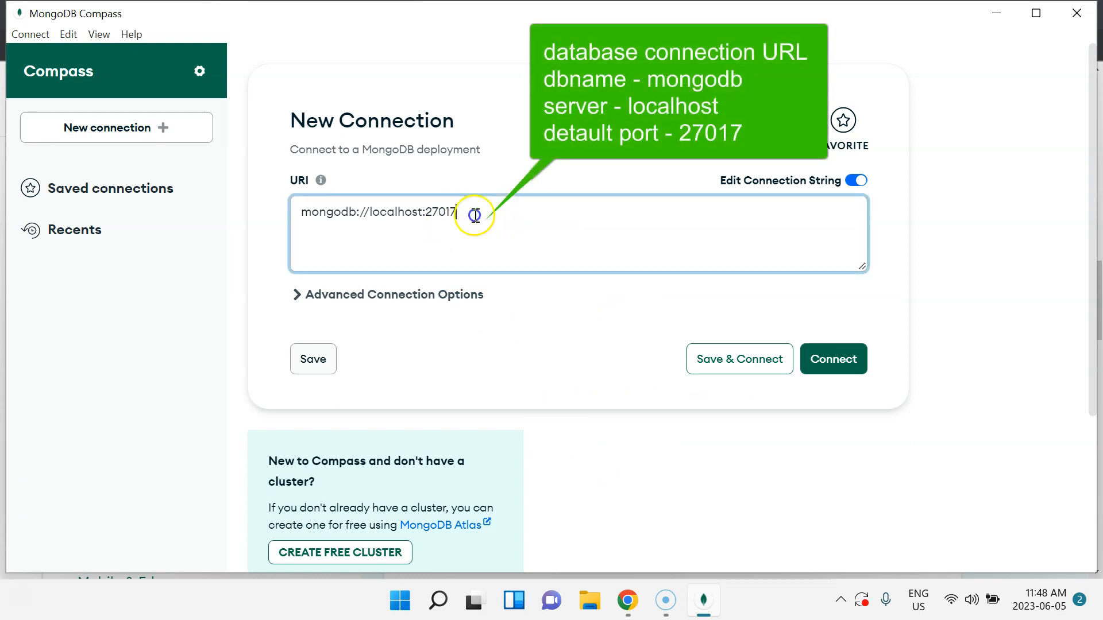
{"action": "key", "text": "BackSpace"}
{"action": "left_click_drag", "start_coordinate": [475, 211], "coordinate": [299, 208]}
{"action": "left_click", "coordinate": [337, 214]}
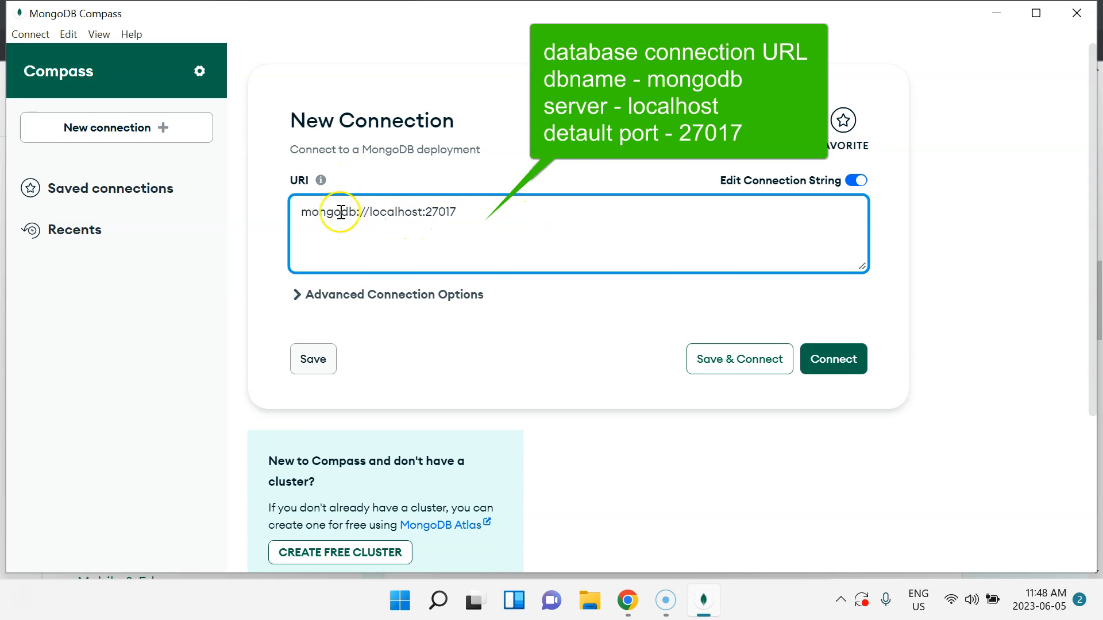
{"action": "double_click", "coordinate": [387, 212]}
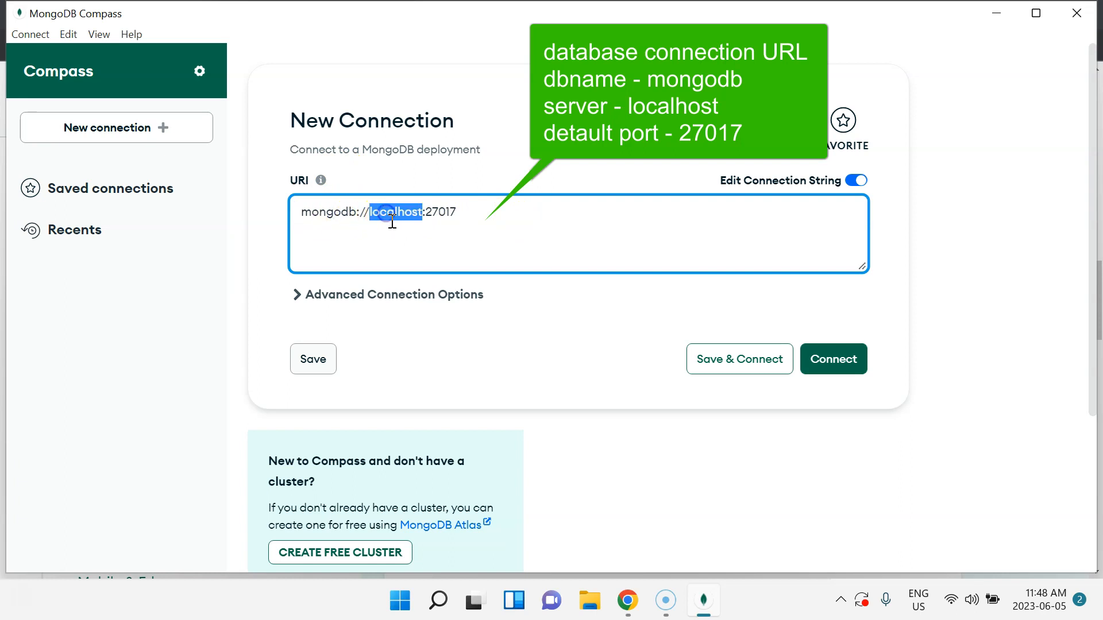
{"action": "left_click", "coordinate": [466, 210]}
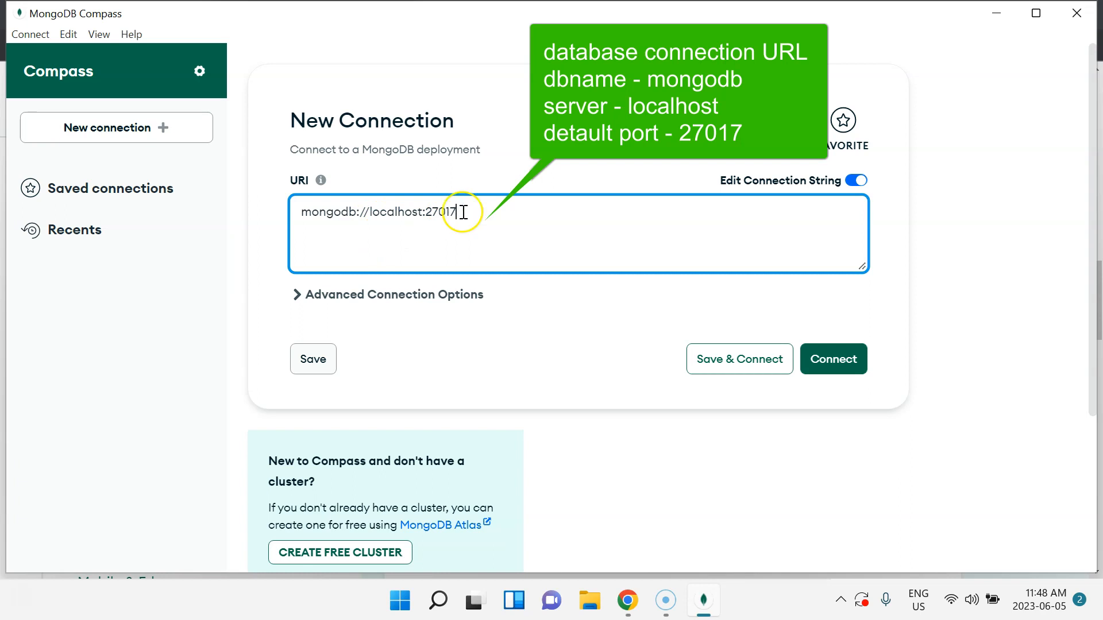
{"action": "left_click_drag", "start_coordinate": [463, 212], "coordinate": [434, 212]}
{"action": "left_click", "coordinate": [473, 212]}
{"action": "left_click", "coordinate": [834, 359]}
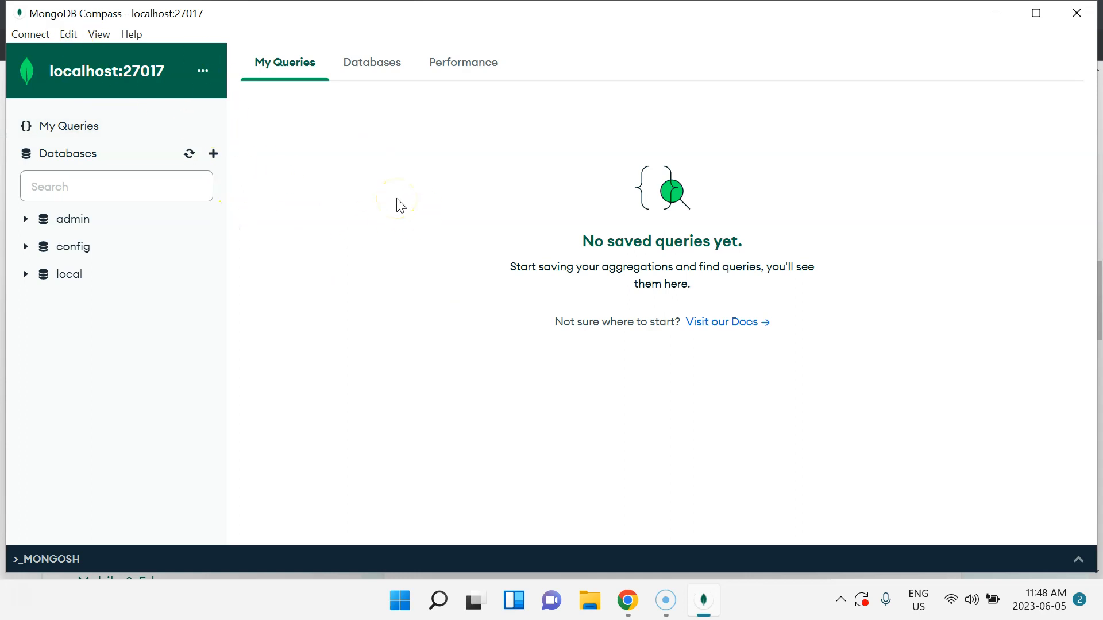
Step: Open a Command Prompt and try to check the installed MongoDB version with mongod -version
{"action": "key", "text": "super+r"}
{"action": "type", "text": "cmd"}
{"action": "key", "text": "Return"}
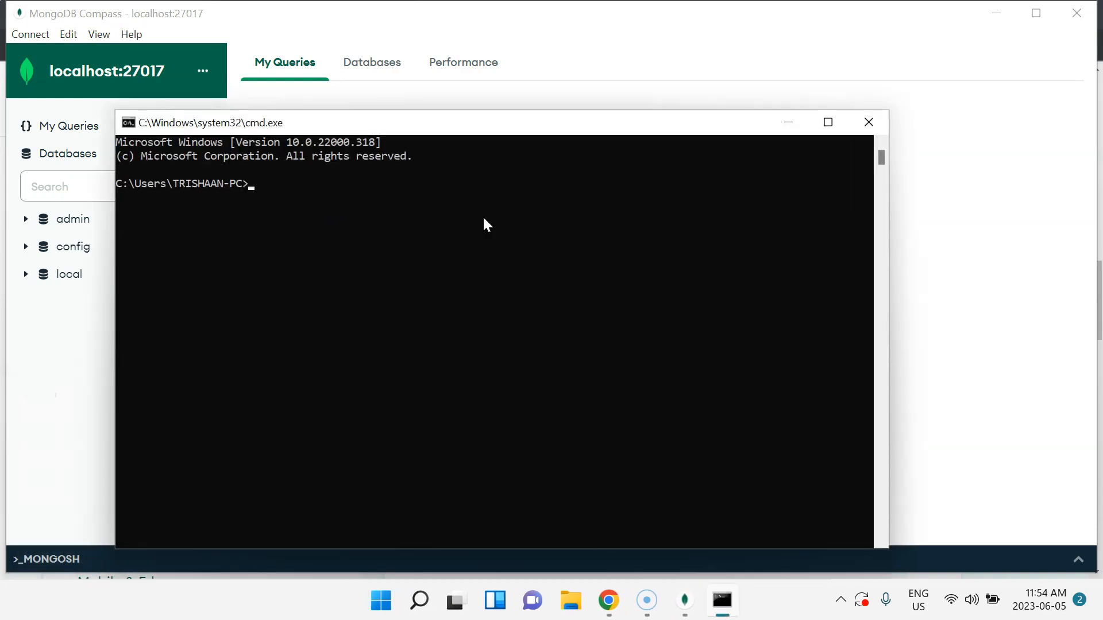
{"action": "type", "text": "mongod -version"}
{"action": "key", "text": "Return"}
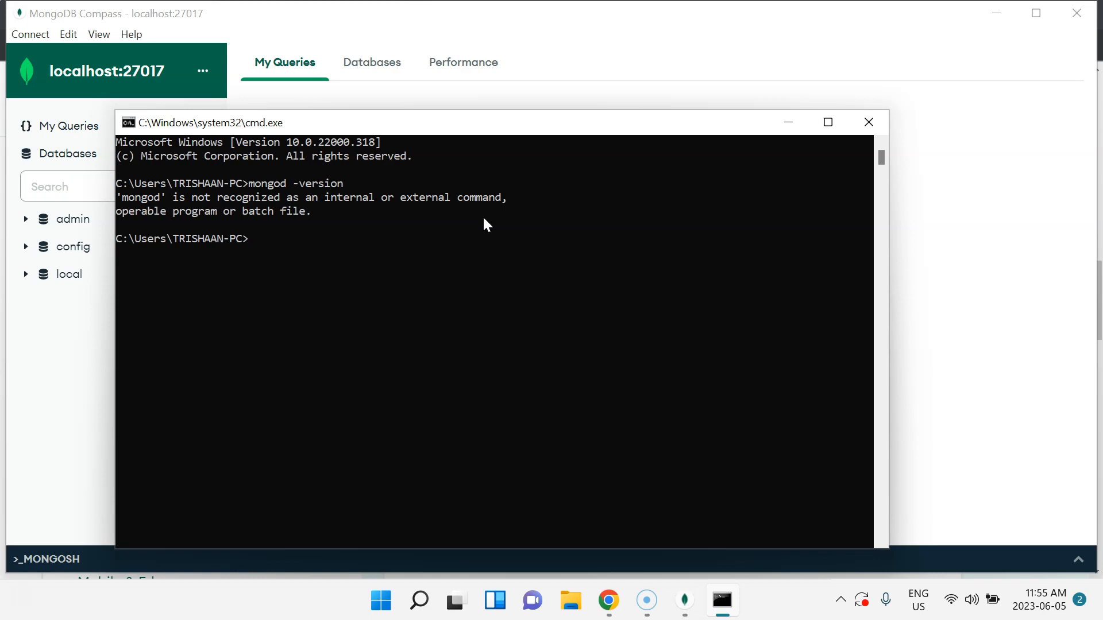
Step: In File Explorer, browse to C:\Program Files\MongoDB\Server\6.0\bin and copy the folder's path
{"action": "left_click", "coordinate": [571, 600]}
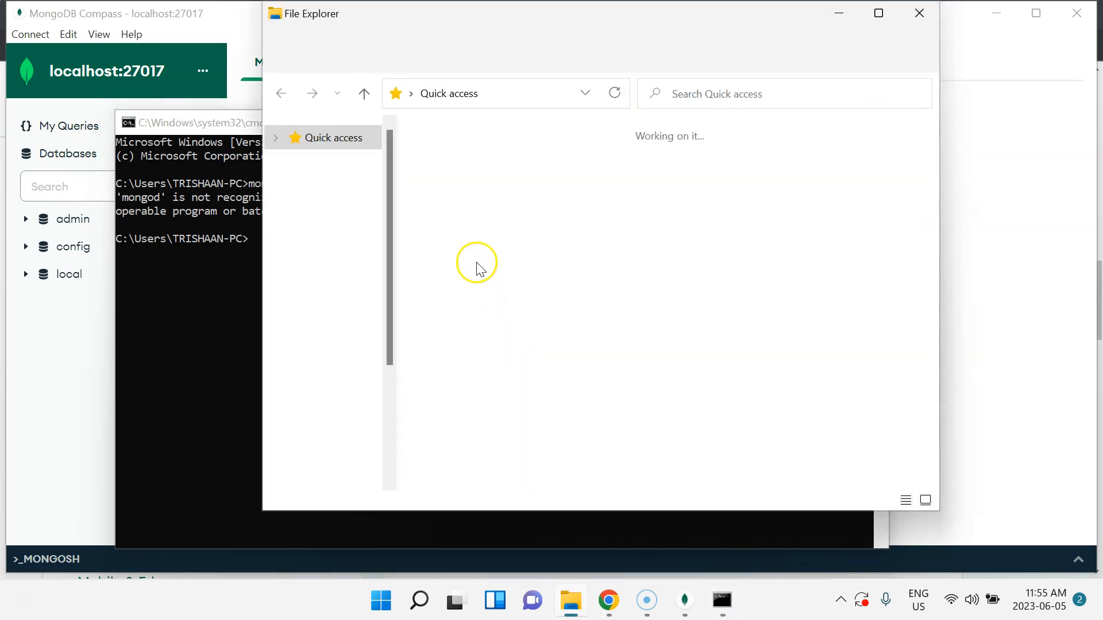
{"action": "left_click", "coordinate": [356, 420]}
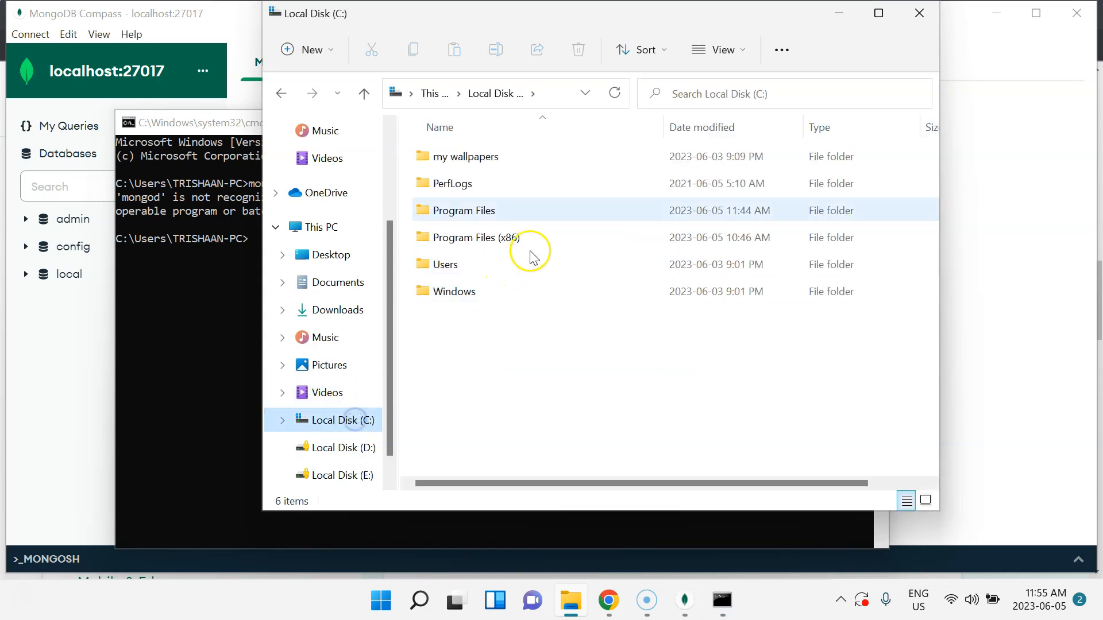
{"action": "double_click", "coordinate": [515, 212]}
{"action": "double_click", "coordinate": [475, 371]}
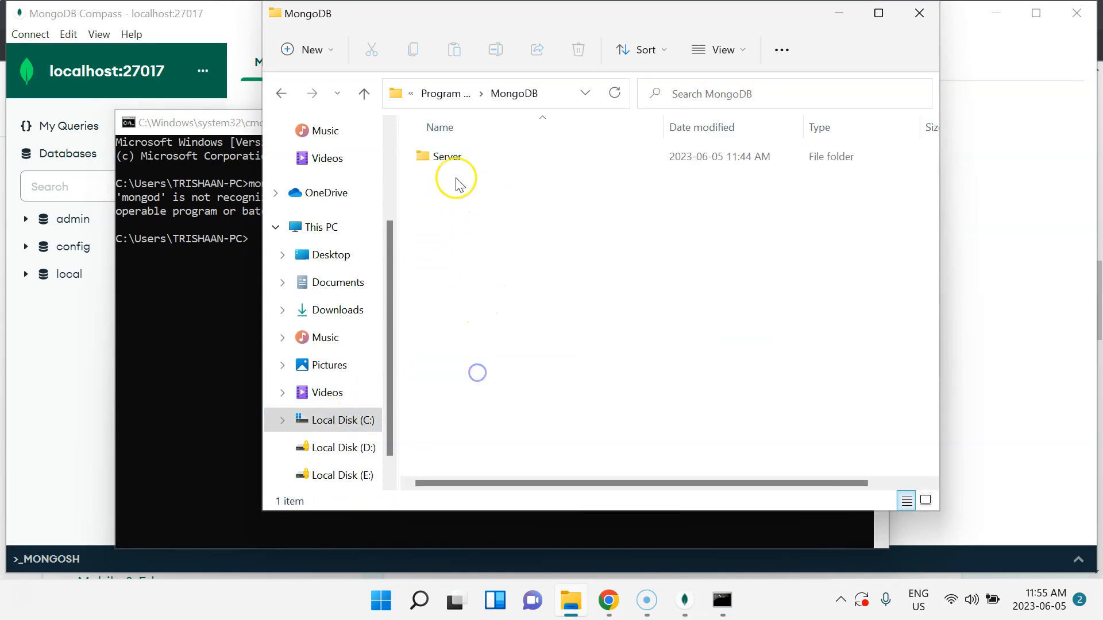
{"action": "double_click", "coordinate": [456, 159]}
{"action": "double_click", "coordinate": [453, 156]}
{"action": "left_click", "coordinate": [454, 156]}
{"action": "left_click", "coordinate": [543, 97]}
{"action": "key", "text": "ctrl+c"}
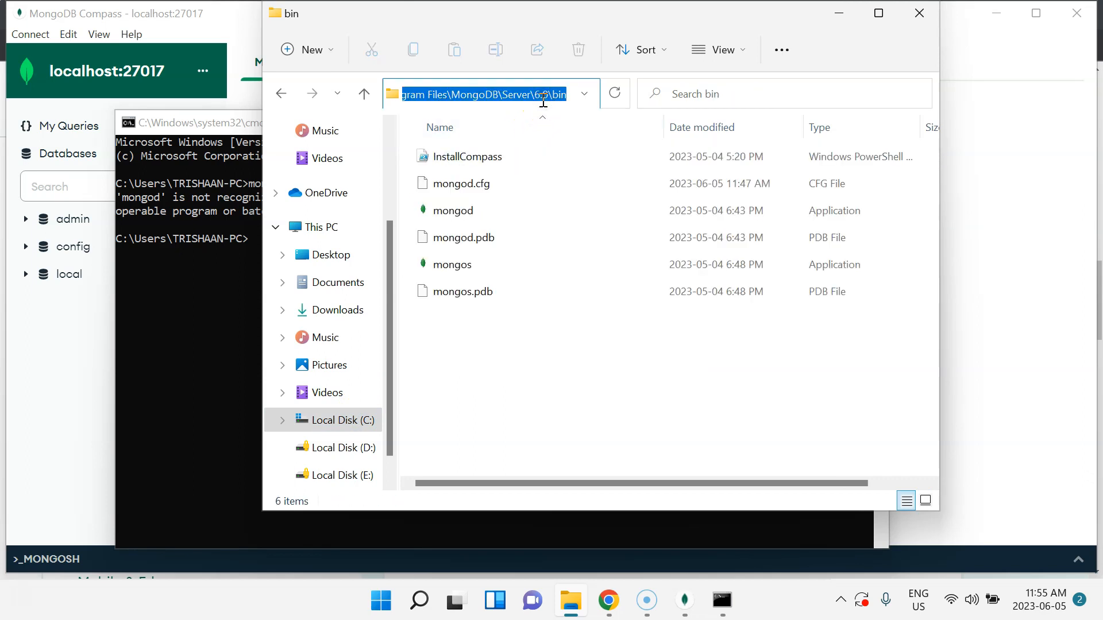
Step: Switch to the Command Prompt and change the directory to C:\Program Files\MongoDB\Server\6.0\bin
{"action": "key", "text": "alt+Tab"}
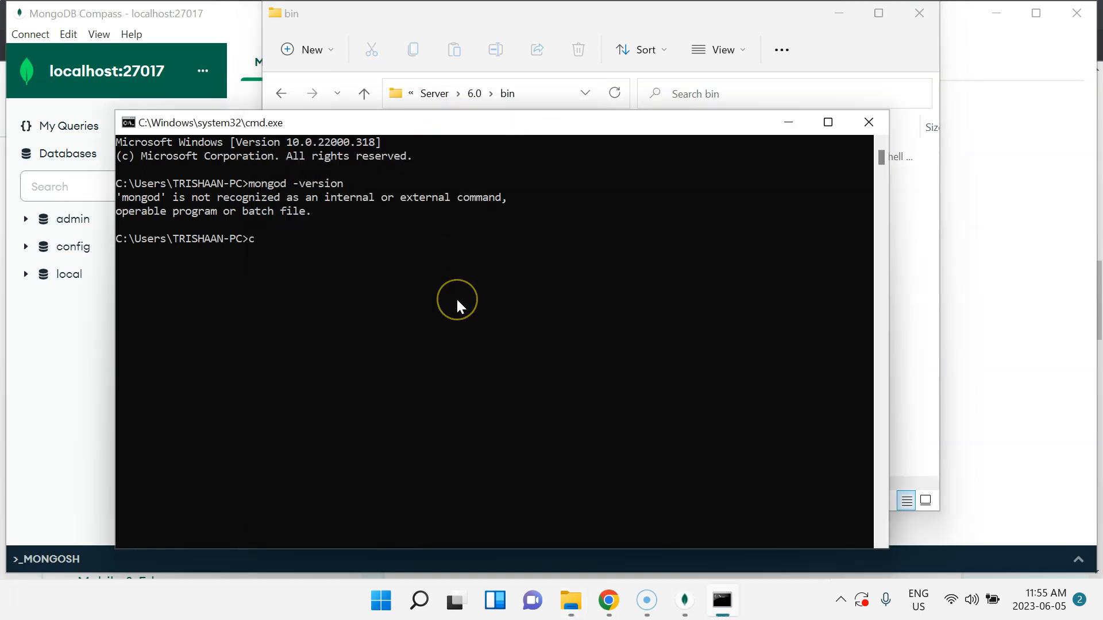
{"action": "type", "text": "cd"}
{"action": "key", "text": "ctrl+v"}
{"action": "key", "text": "Return"}
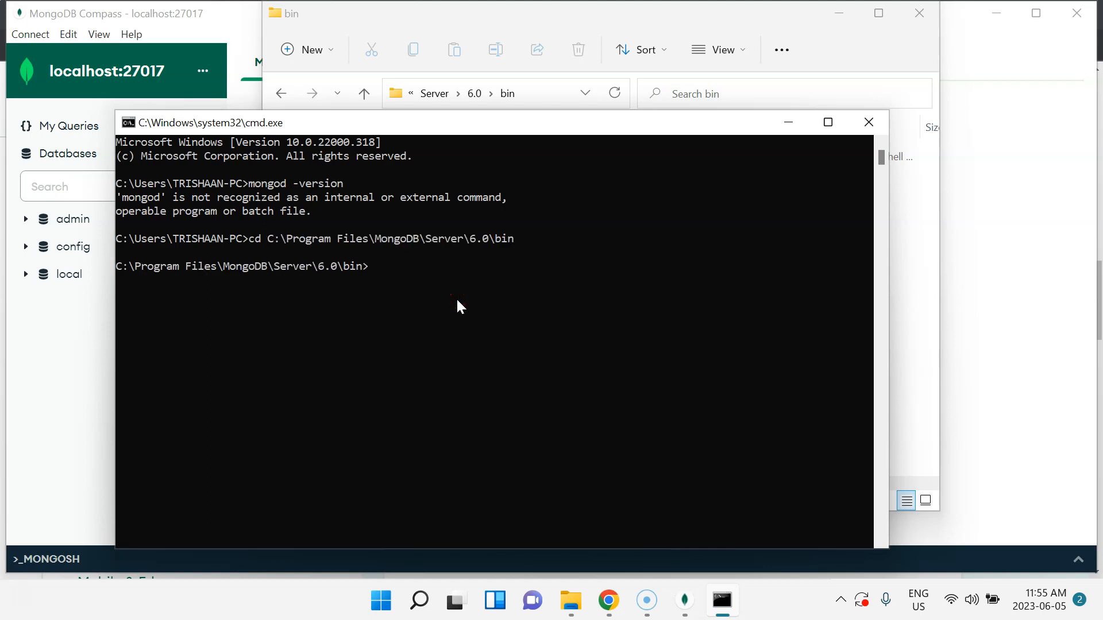
Step: Run mongod -version from the MongoDB bin folder and highlight the version and build information in the output
{"action": "key", "text": "Up"}
{"action": "key", "text": "Up"}
{"action": "left_click", "coordinate": [452, 299]}
{"action": "key", "text": "Return"}
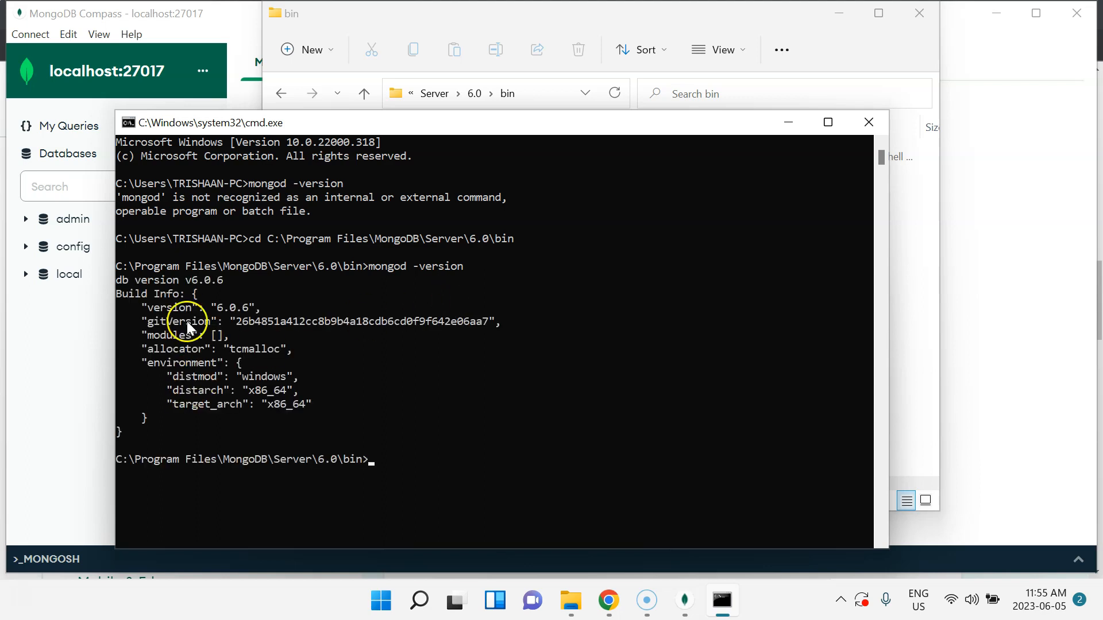
{"action": "left_click_drag", "start_coordinate": [121, 280], "coordinate": [138, 432]}
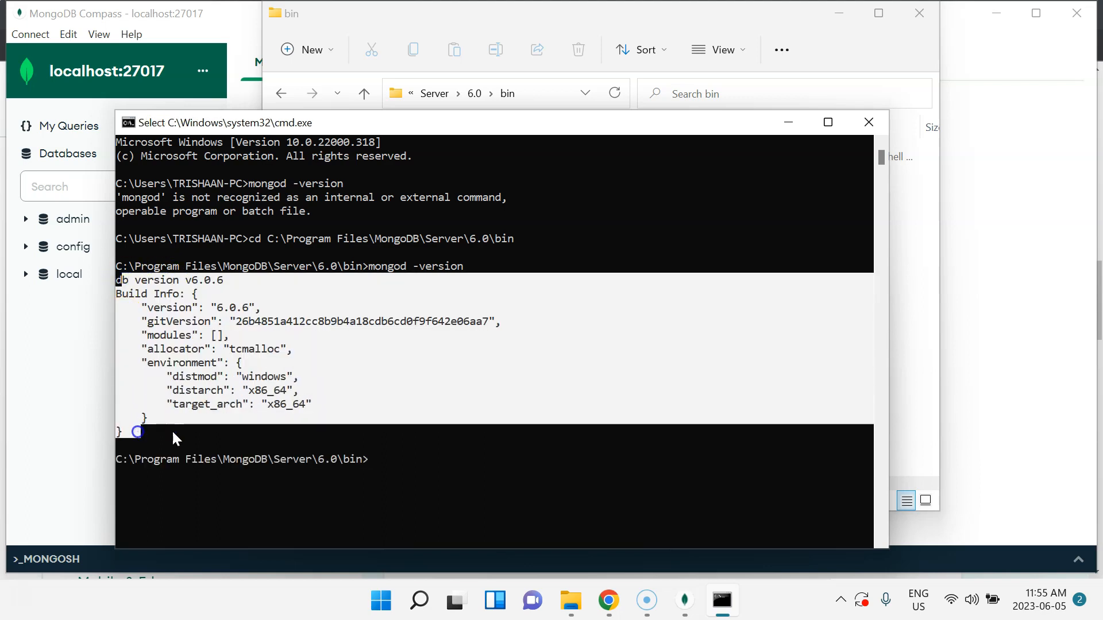
{"action": "key", "text": "ctrl+c"}
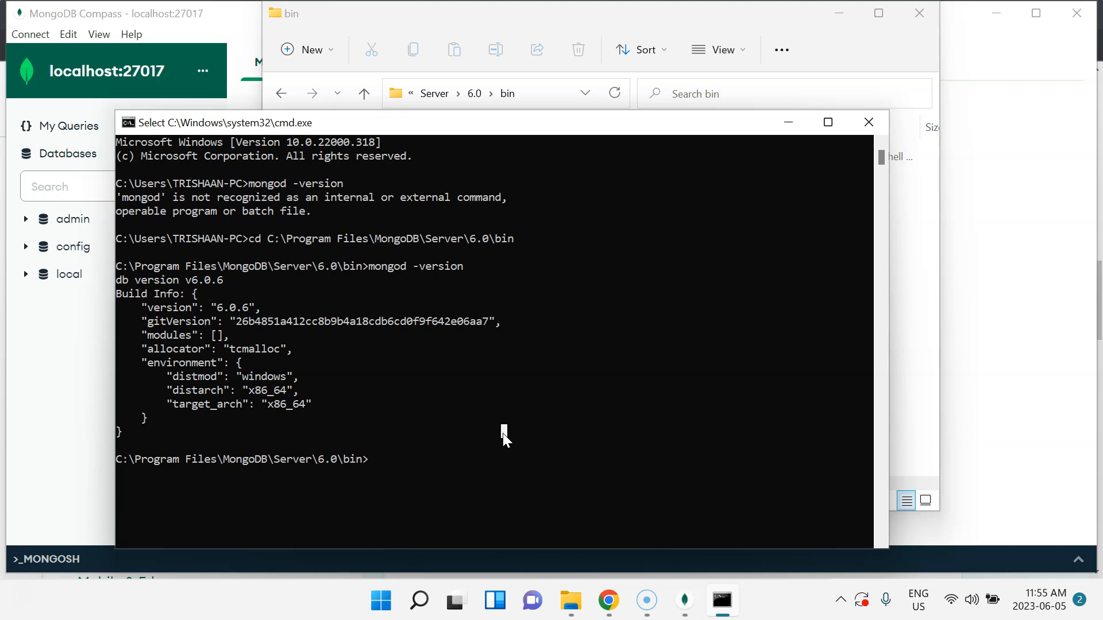
Step: Search Windows for "enviro" and open the Environment Variables settings from the system properties
{"action": "left_click", "coordinate": [384, 596]}
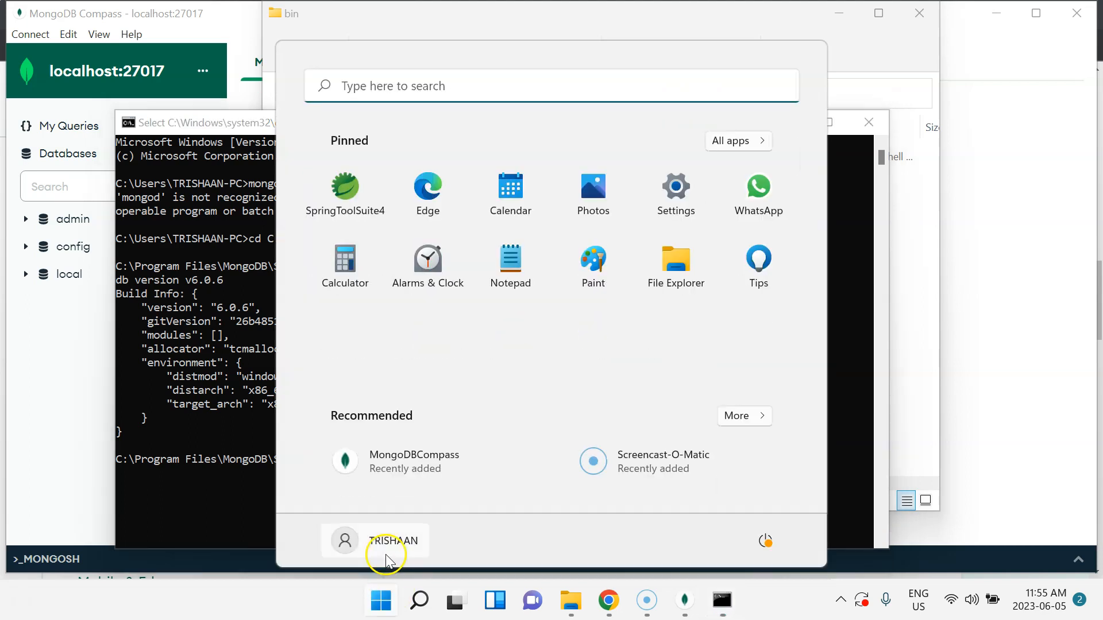
{"action": "type", "text": "enviro"}
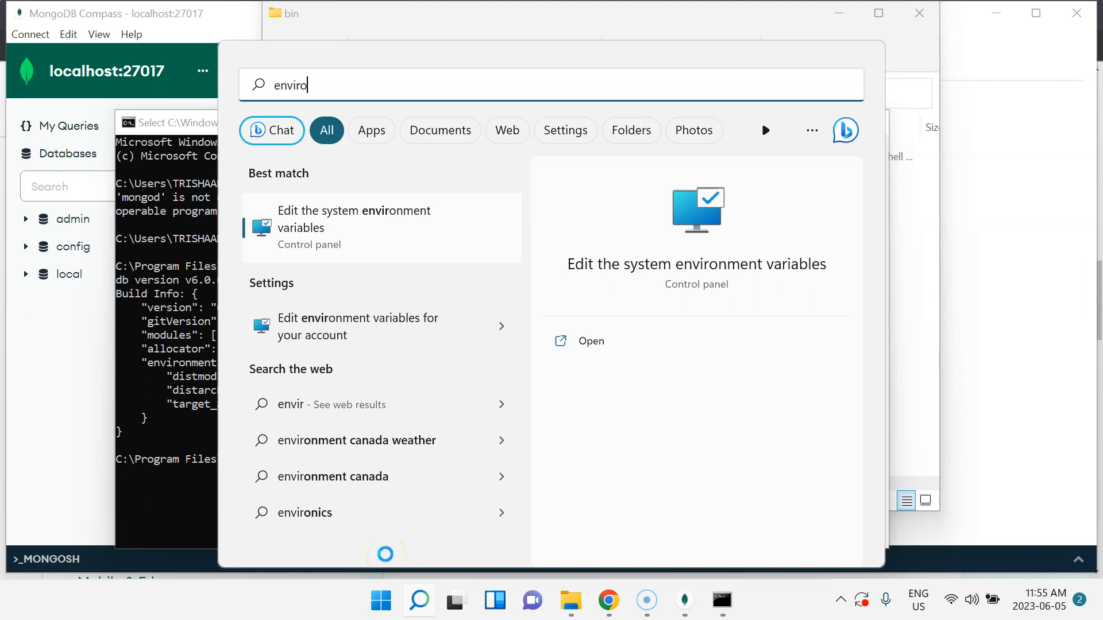
{"action": "left_click", "coordinate": [353, 221]}
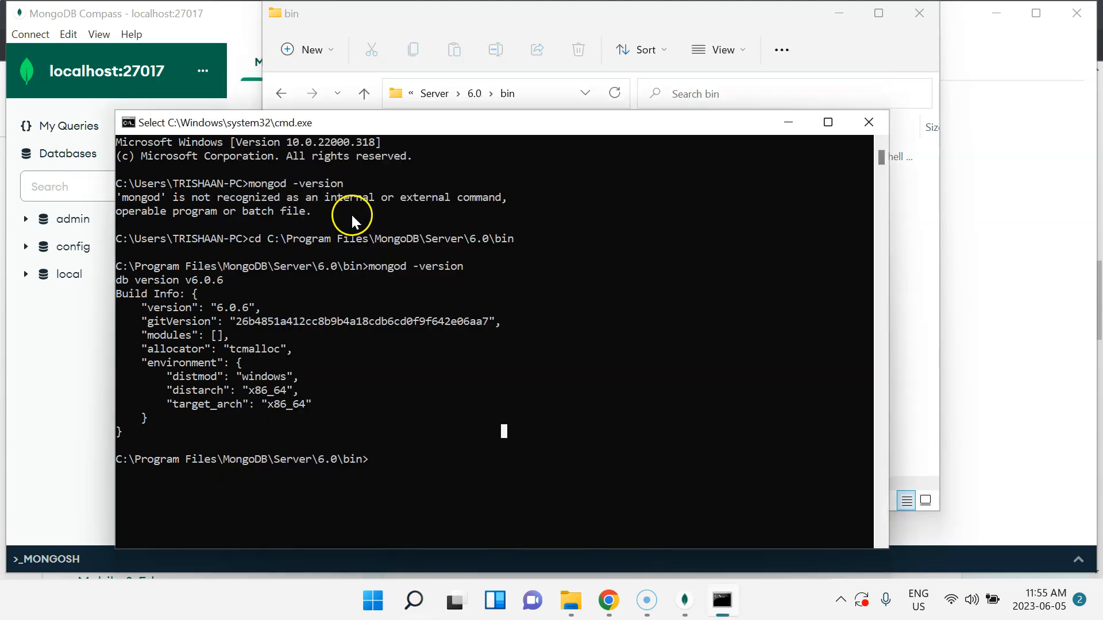
{"action": "left_click", "coordinate": [394, 467]}
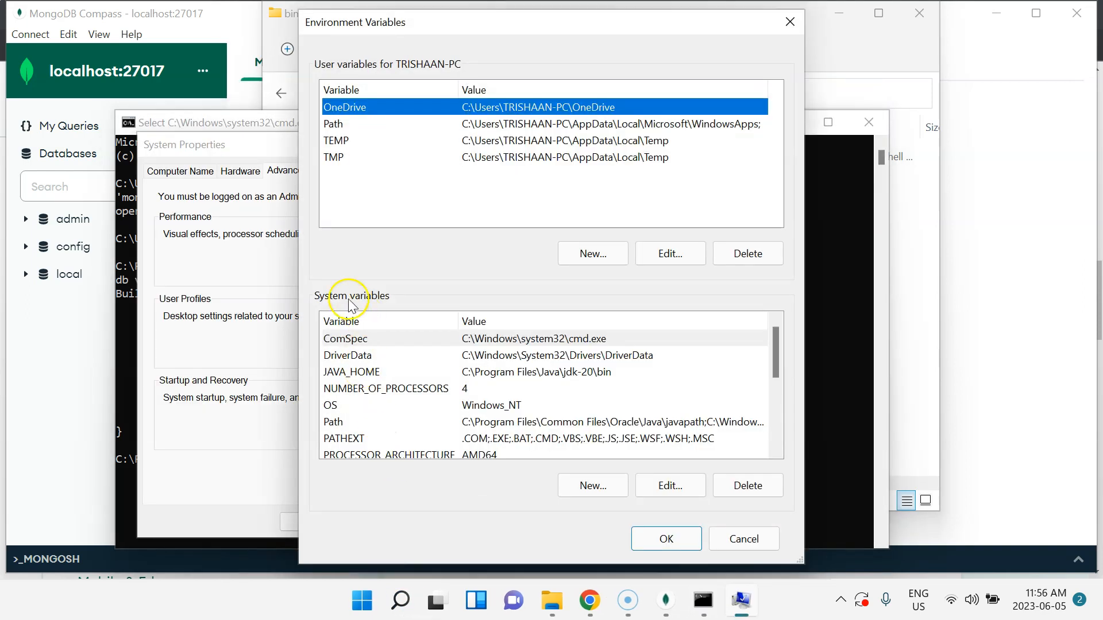
Step: Add C:\Program Files\MongoDB\Server\6.0\bin as a new entry in the system Path variable and save the changes
{"action": "left_click", "coordinate": [374, 424]}
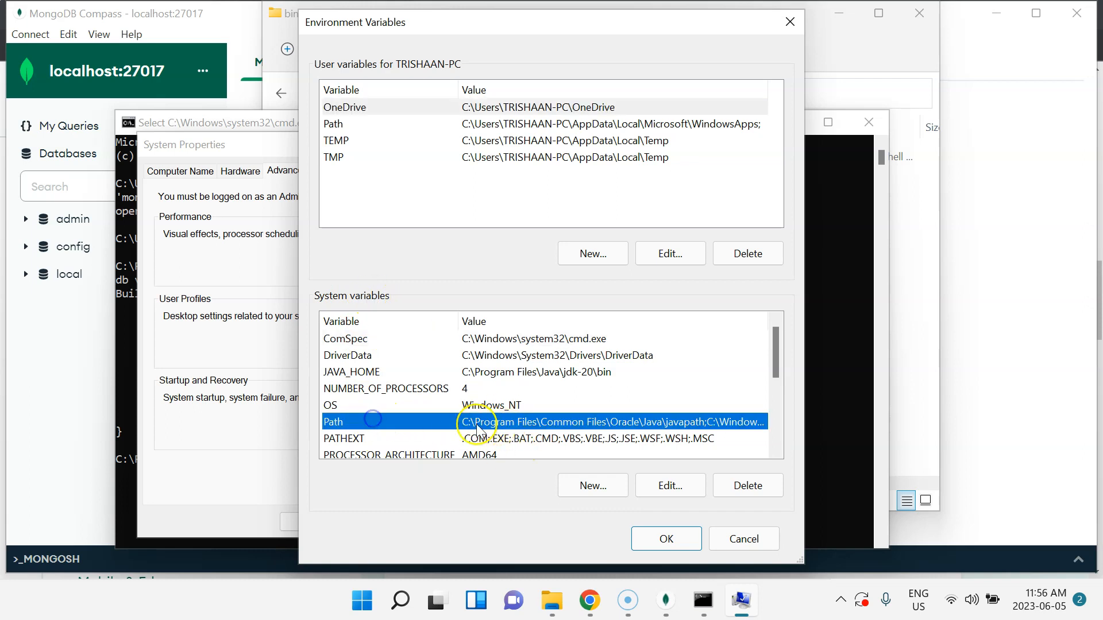
{"action": "double_click", "coordinate": [453, 423]}
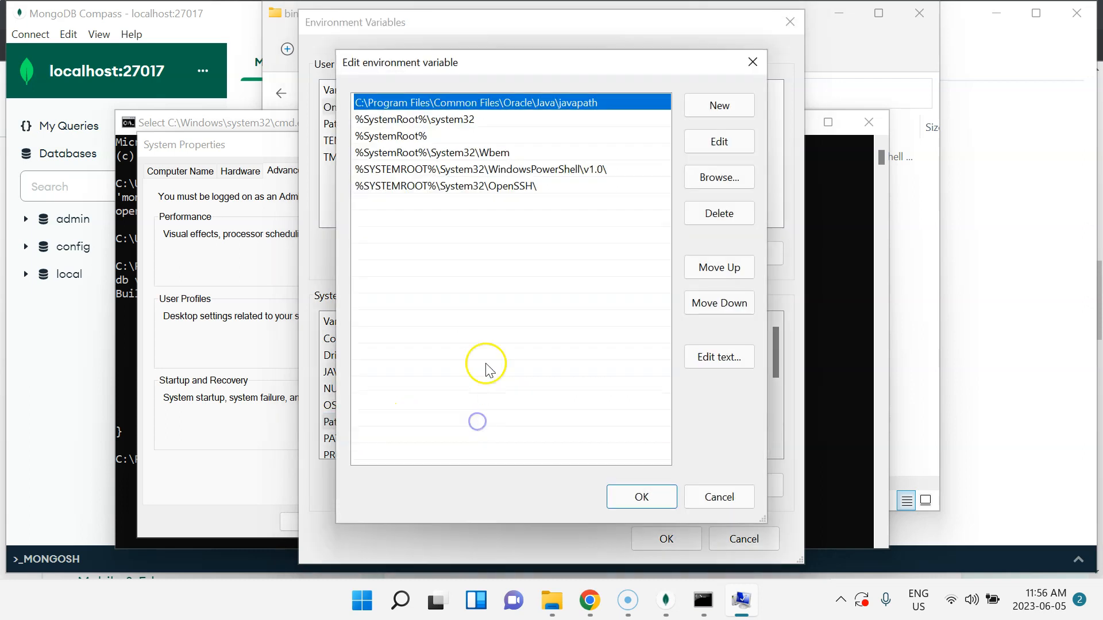
{"action": "double_click", "coordinate": [470, 203]}
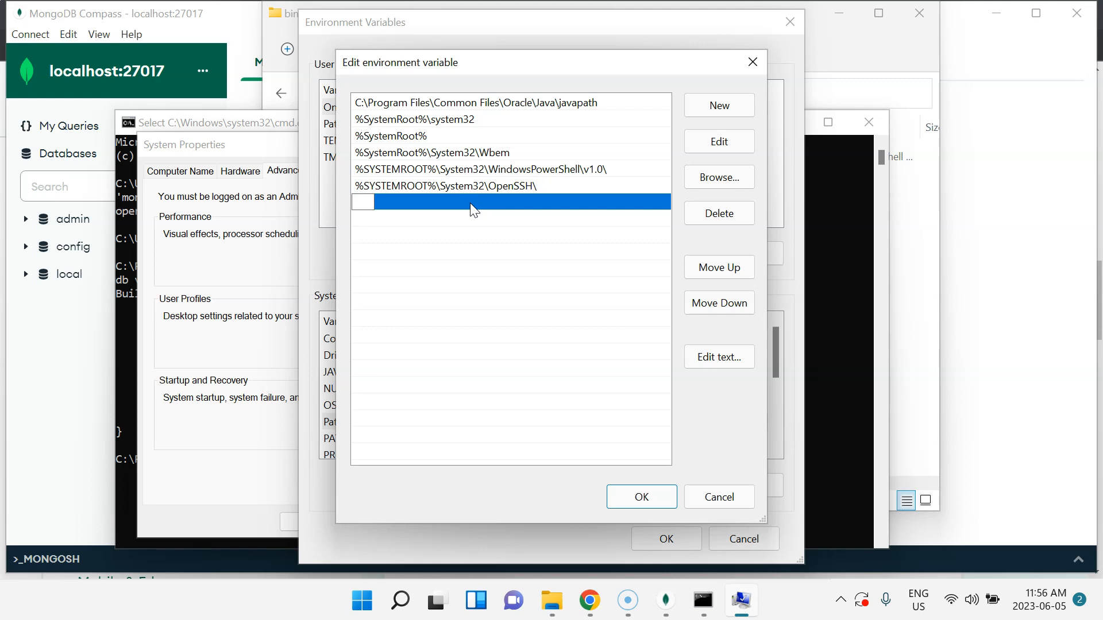
{"action": "type", "text": "C:\\Program Files\\MongoDB\\Server\\6.0\\bin"}
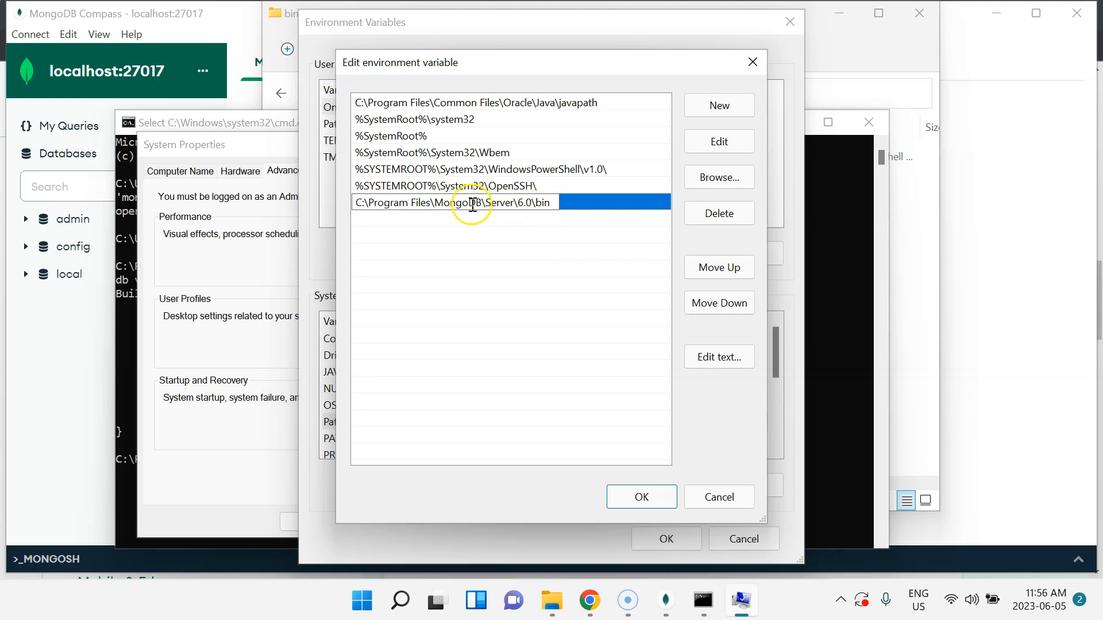
{"action": "left_click", "coordinate": [633, 506]}
{"action": "left_click", "coordinate": [665, 534]}
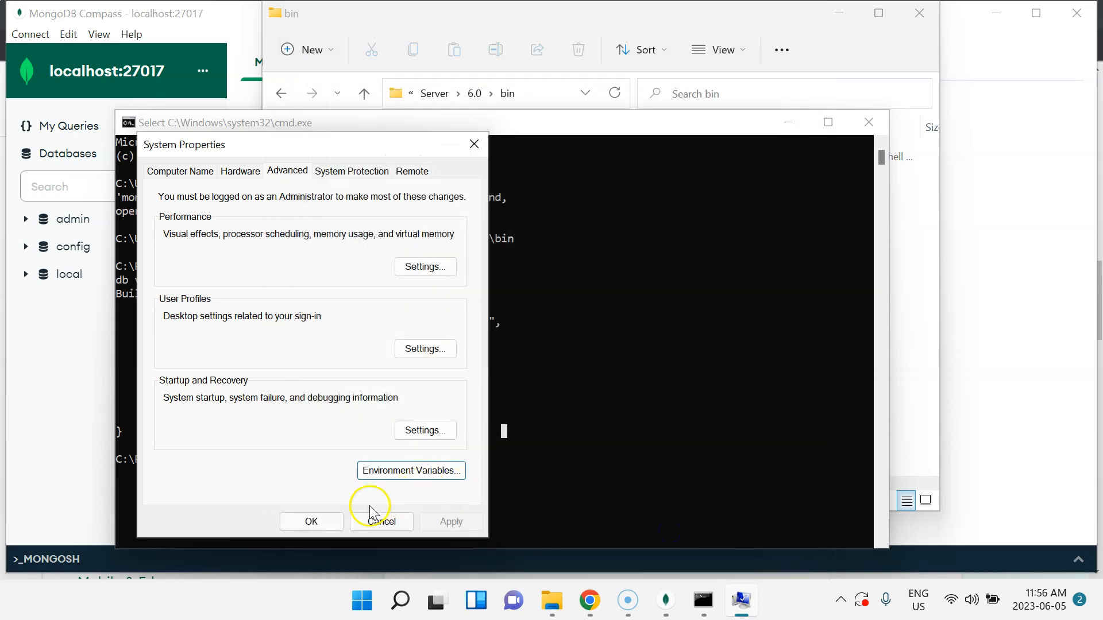
{"action": "left_click", "coordinate": [338, 520]}
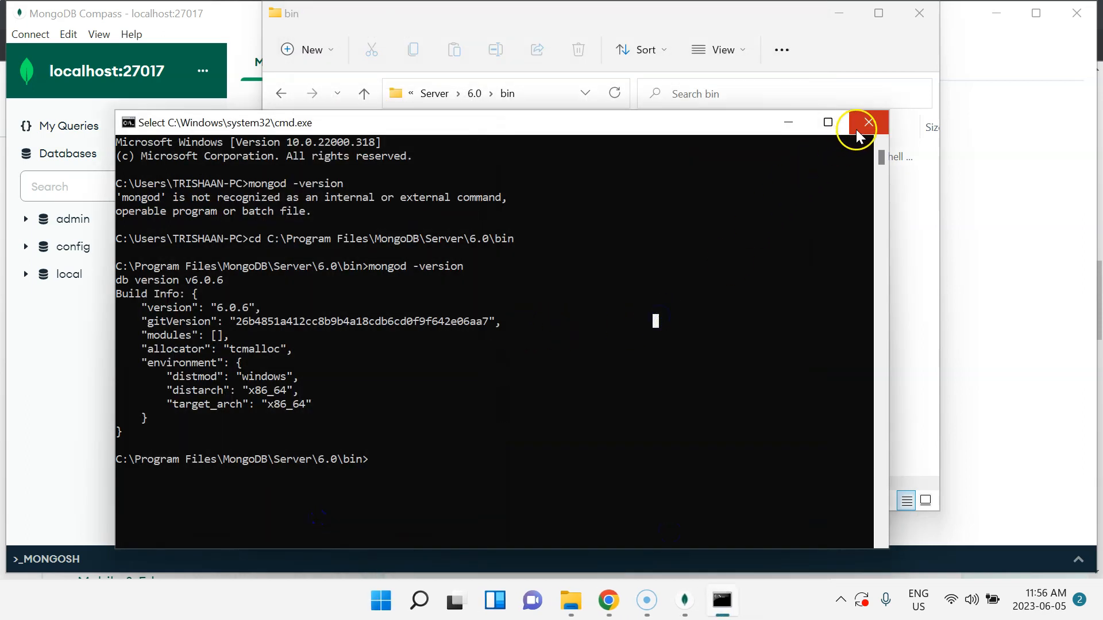
Step: Close the Command Prompt, open a new one and run mongod -version from the default user directory
{"action": "left_click", "coordinate": [868, 123]}
{"action": "key", "text": "super+r"}
{"action": "type", "text": "cmd"}
{"action": "key", "text": "Return"}
{"action": "type", "text": "mongod -version"}
{"action": "key", "text": "Return"}
{"action": "left_click", "coordinate": [161, 350]}
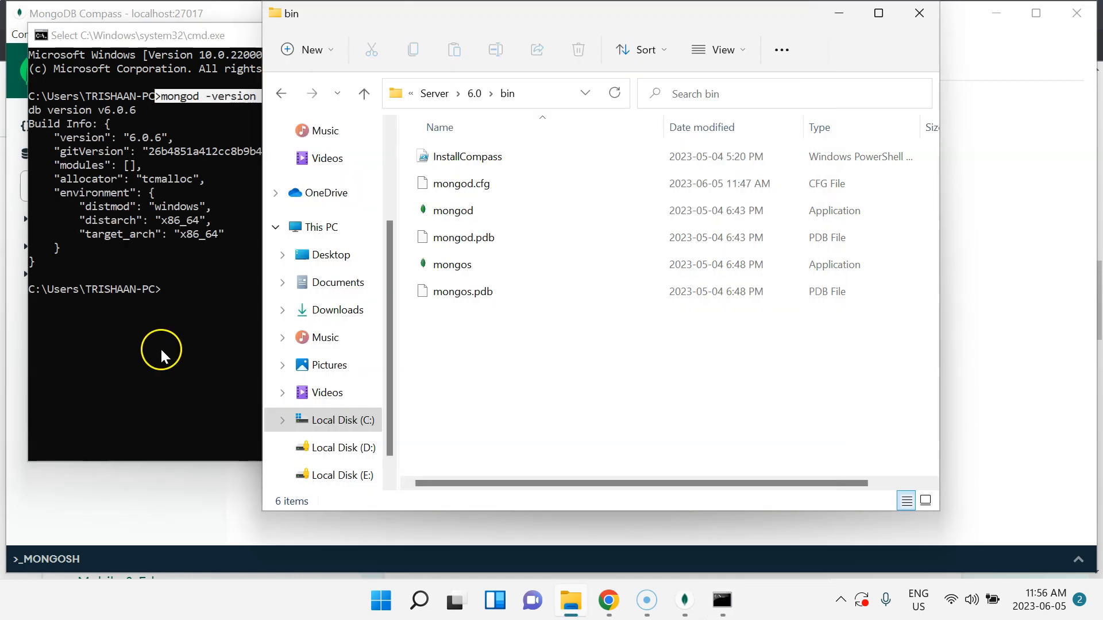